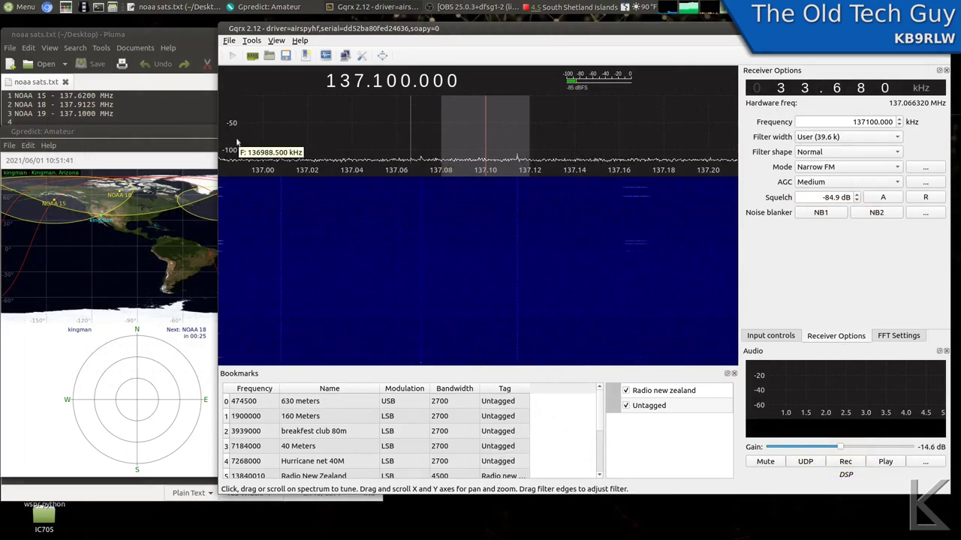
# Switch to Gpredict and examine the polar plot of NOAA 18's next pass, closing the pass details when done.
pyautogui.click(212, 134)
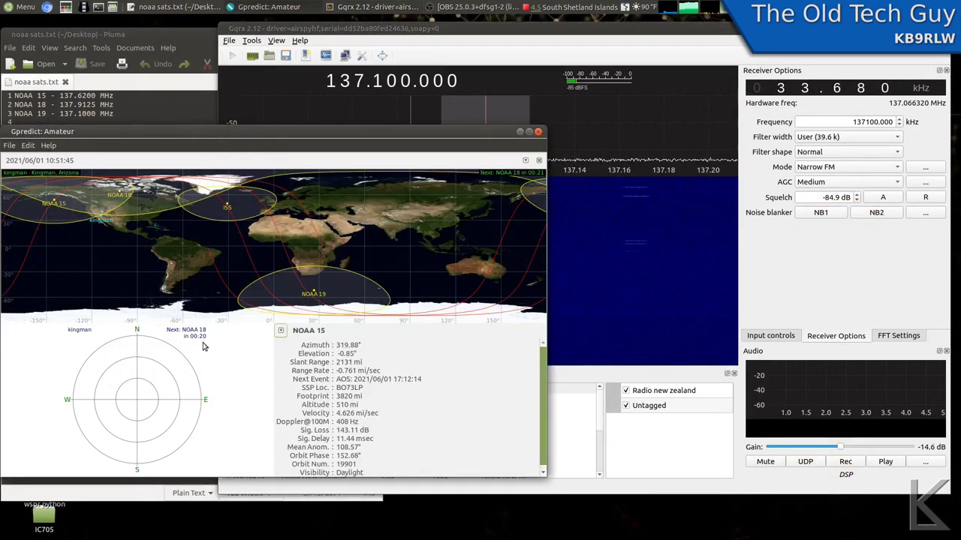
pyautogui.rightClick(119, 194)
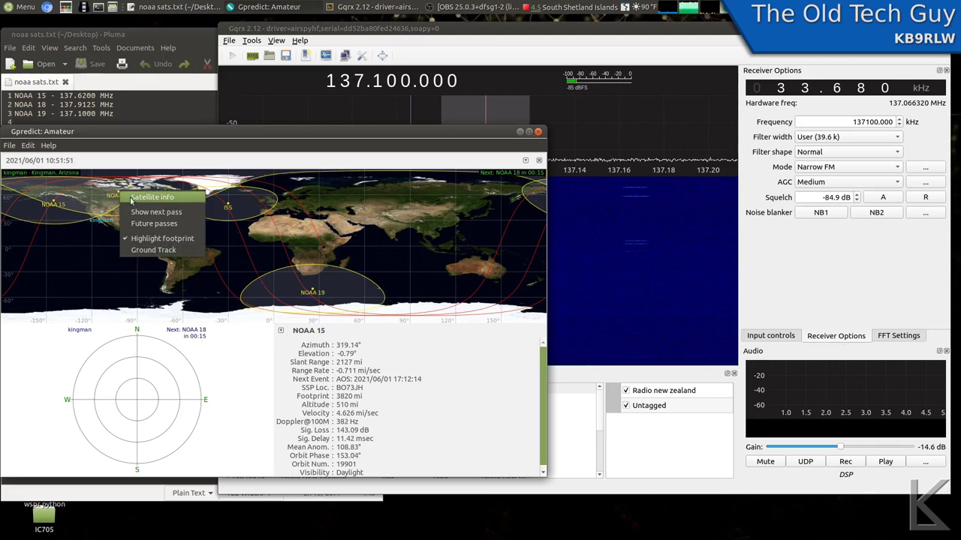
pyautogui.click(139, 213)
pyautogui.click(238, 237)
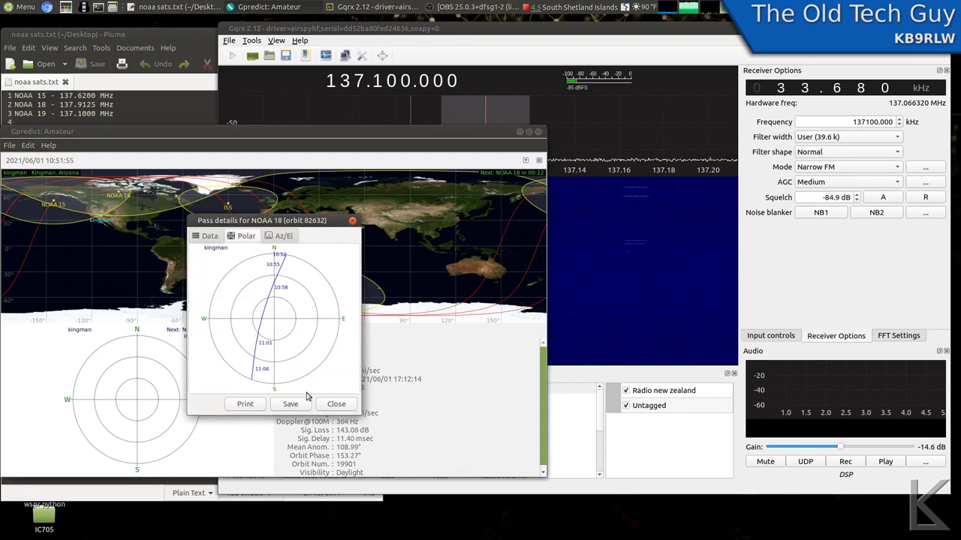
pyautogui.click(329, 404)
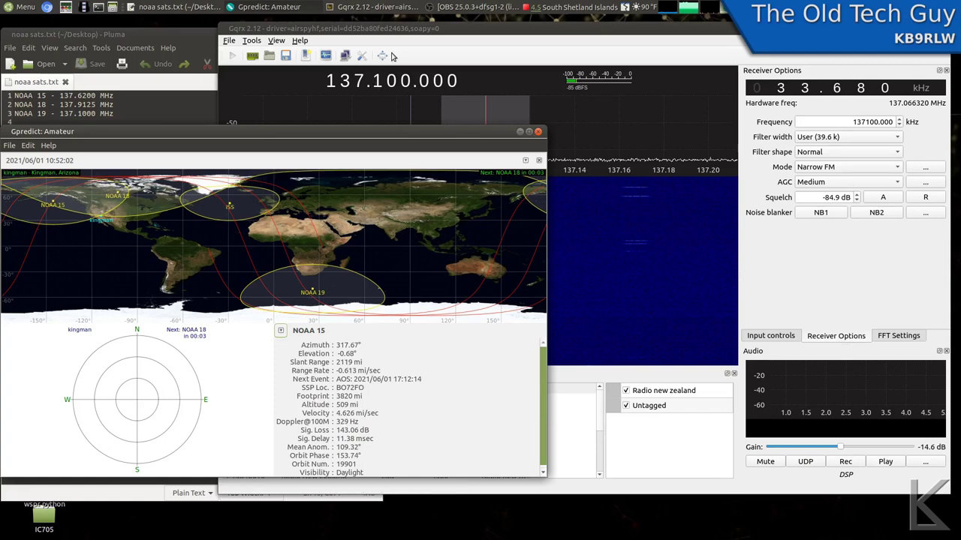
# In Gqrx, tune the receiver to 137.912.500 MHz for NOAA 18 and start DSP processing.
pyautogui.click(403, 29)
pyautogui.scroll(7, 379, 80)
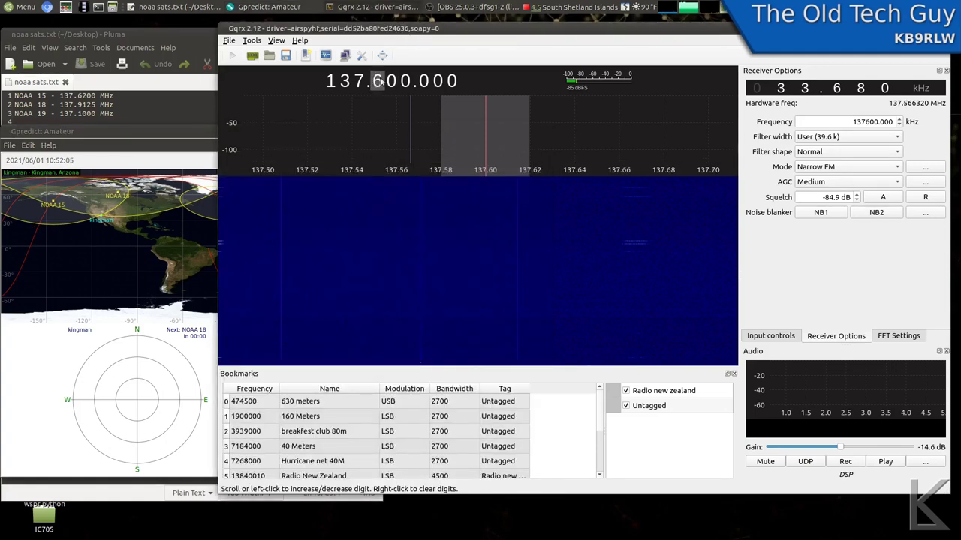
pyautogui.scroll(1, 379, 80)
pyautogui.scroll(1, 393, 81)
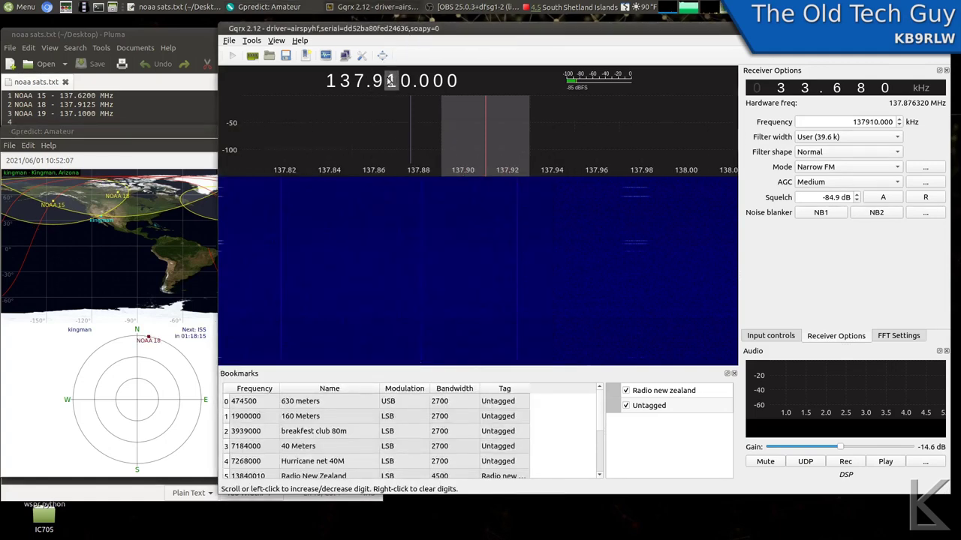
pyautogui.scroll(2, 405, 80)
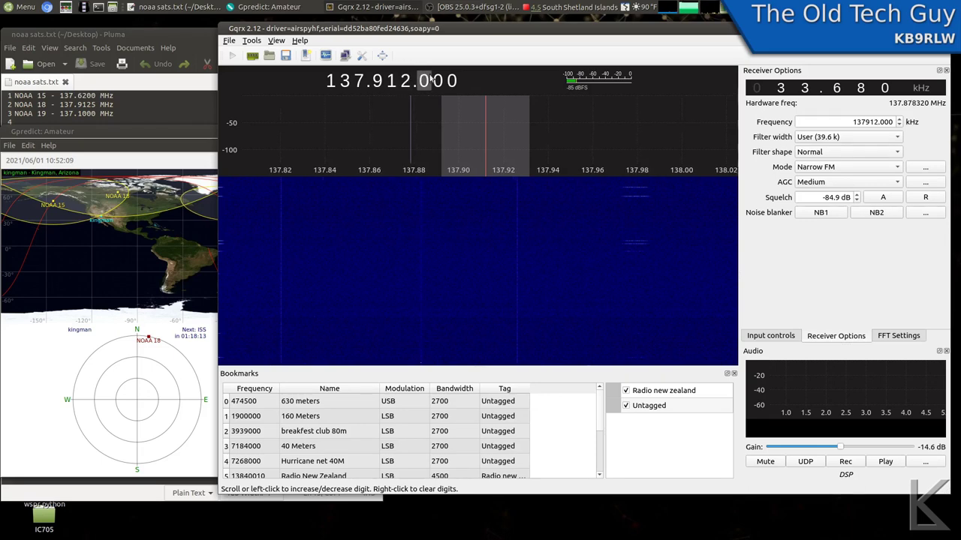
pyautogui.scroll(4, 427, 80)
pyautogui.scroll(1, 429, 80)
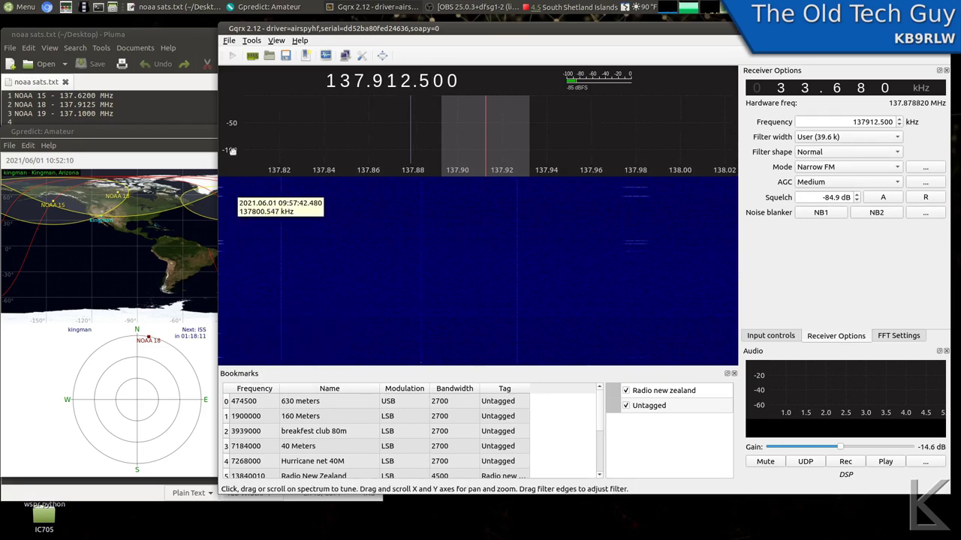
pyautogui.click(231, 58)
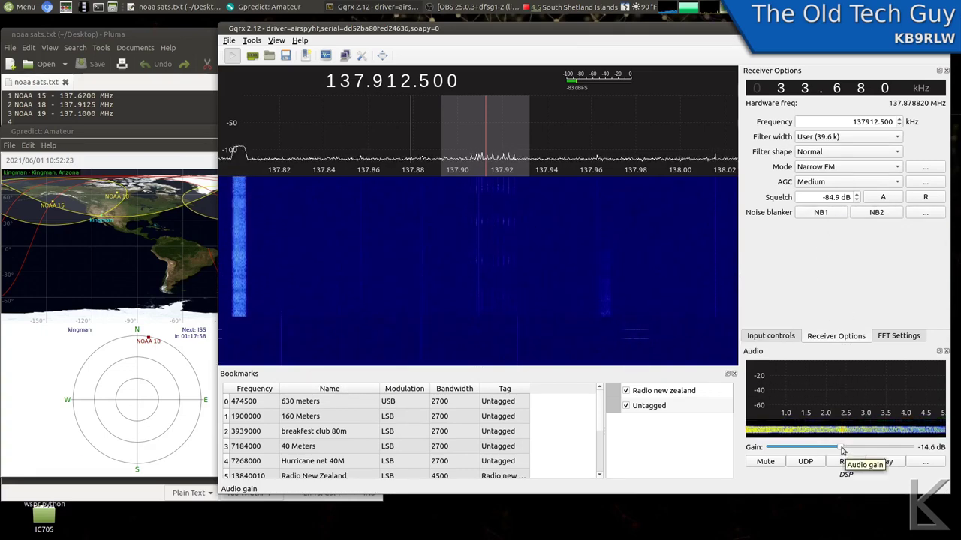
# Set the audio gain to -29.5 dB and the squelch to -88.9 dB, and start the audio recording.
pyautogui.moveTo(844, 451); pyautogui.dragTo(825, 451)
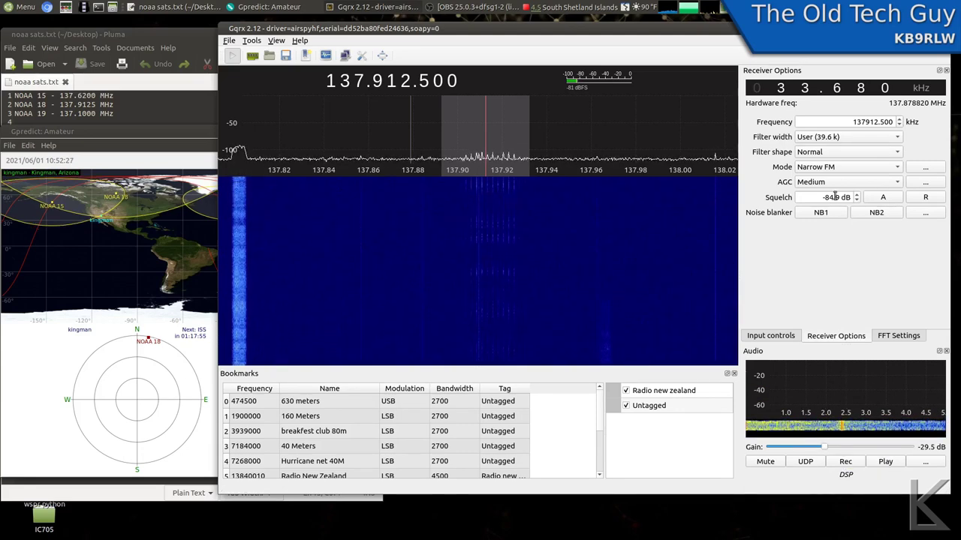
pyautogui.scroll(-4, 832, 196)
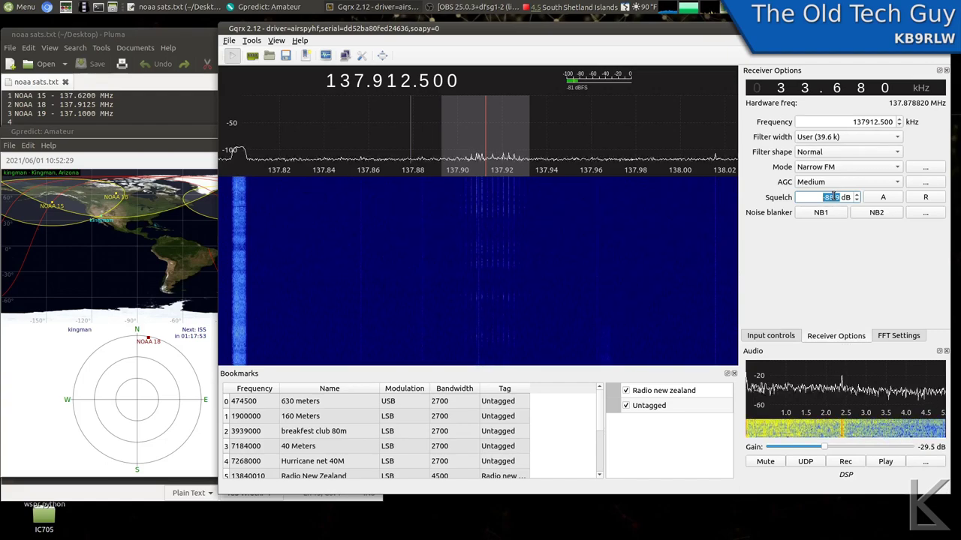
pyautogui.click(846, 462)
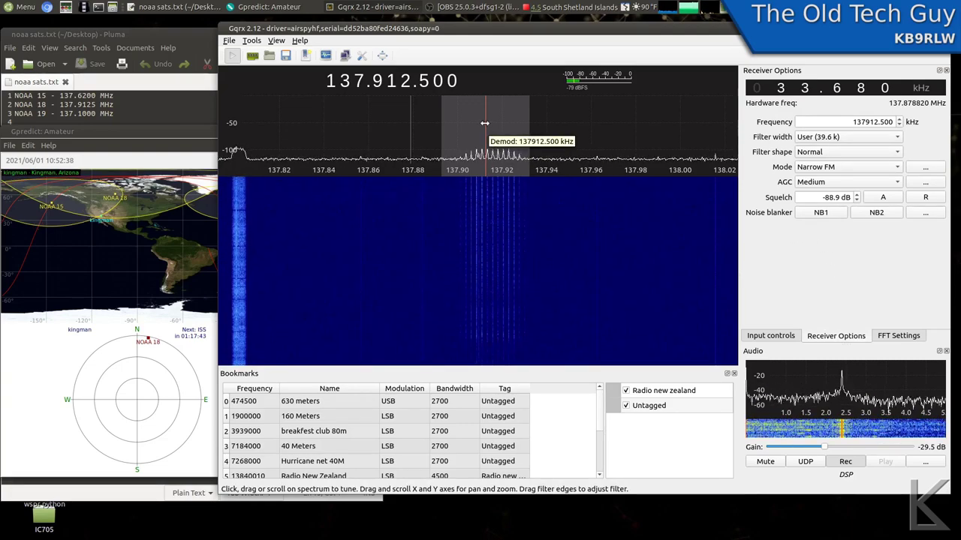
# Shift the demodulator to 137914.700 kHz to centre it on the signal and set the audio gain to -18.9 dB.
pyautogui.moveTo(485, 122); pyautogui.dragTo(490, 123)
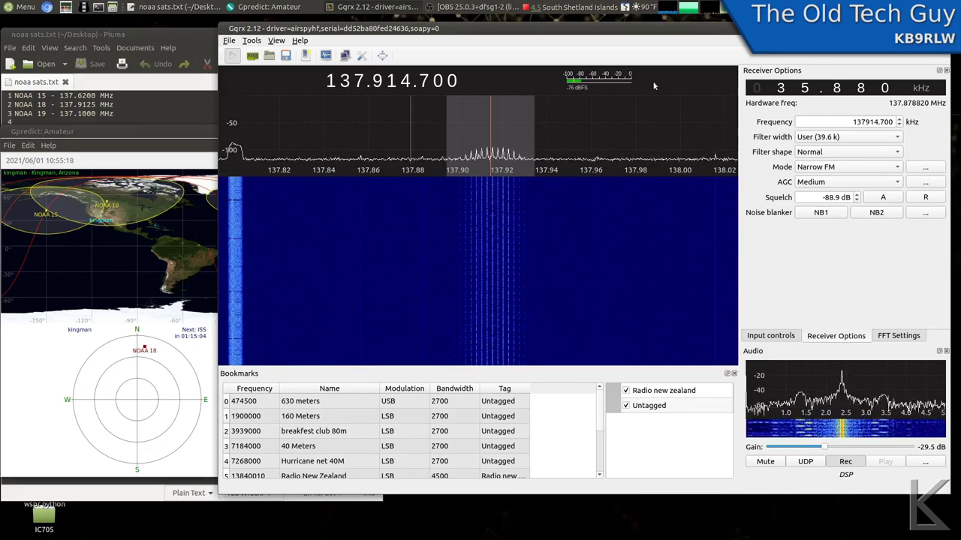
pyautogui.moveTo(824, 447); pyautogui.dragTo(836, 447)
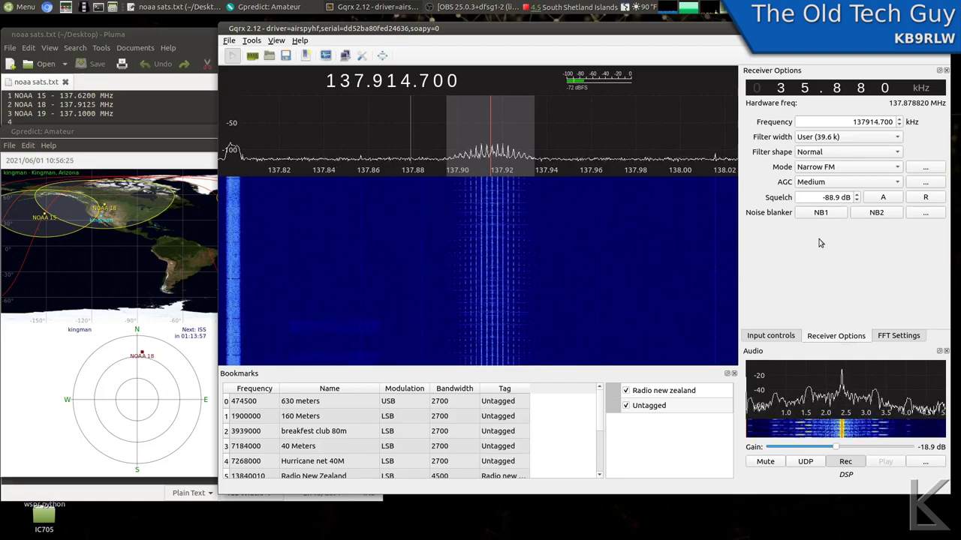
# Check NOAA 18's position in Gpredict, and retune the Gqrx demodulator to 137909.700 kHz to follow the Doppler shift.
pyautogui.click(152, 133)
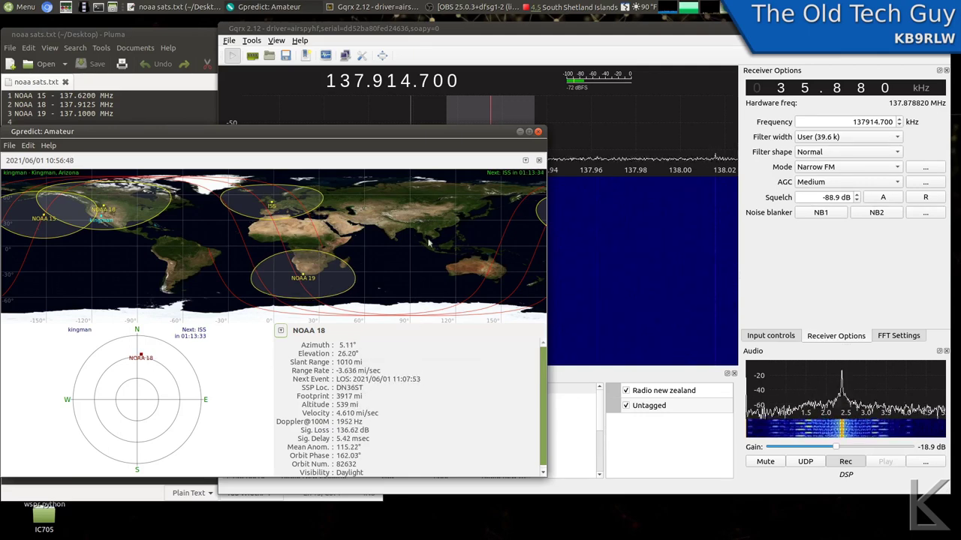
pyautogui.click(501, 34)
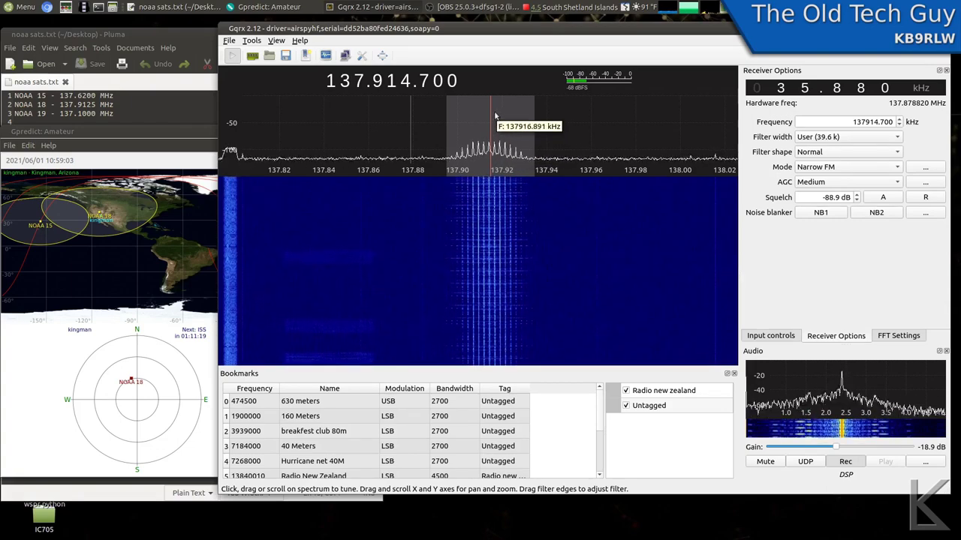
pyautogui.moveTo(491, 109); pyautogui.dragTo(487, 108)
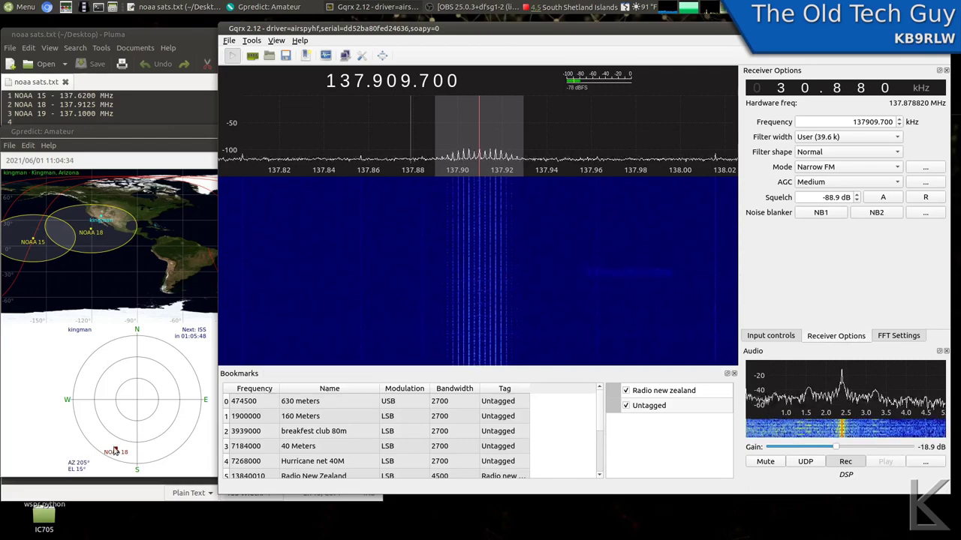
pyautogui.moveTo(115, 452)
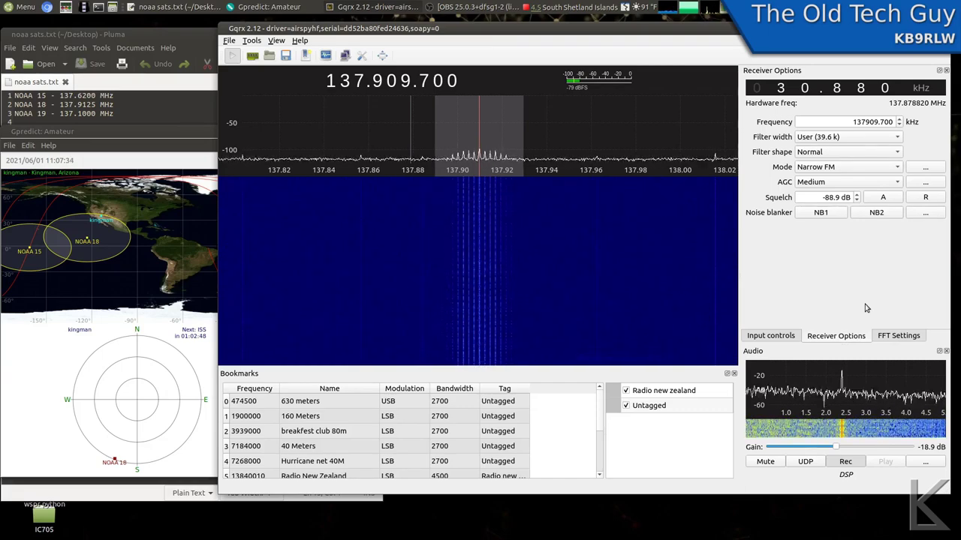
# Stop the audio recording and the DSP processing.
pyautogui.click(846, 463)
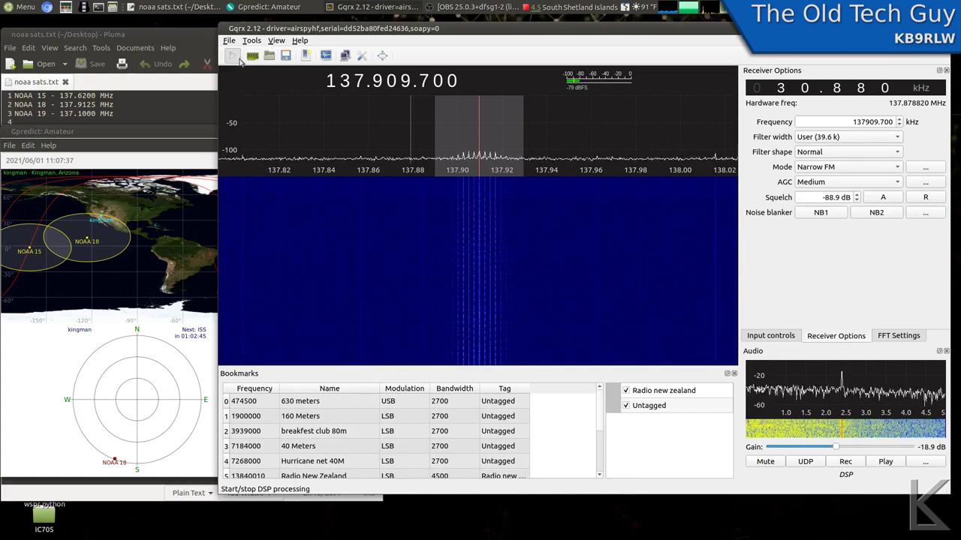
pyautogui.click(237, 58)
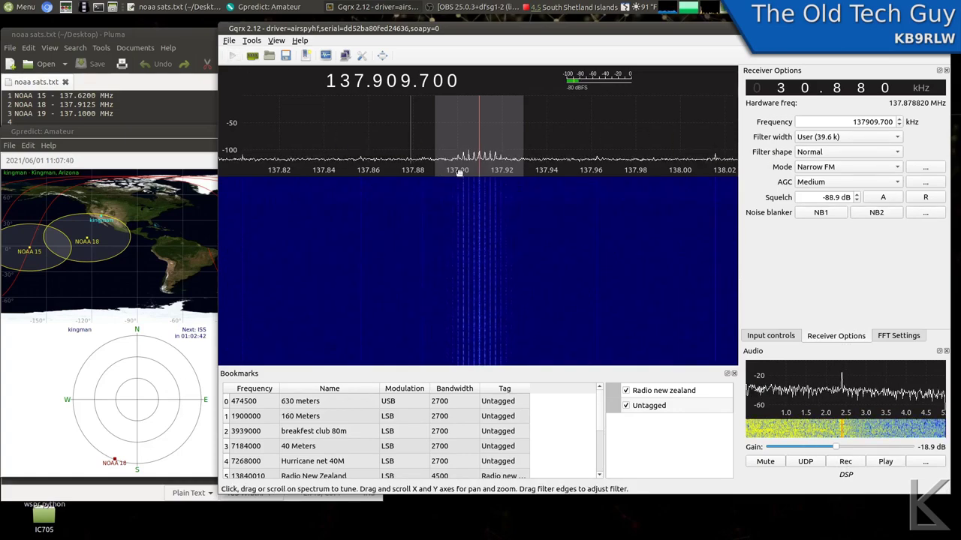
# Launch noaa-apt, enlarge its window and choose gqrx_20210601_175233_137912500.wav as the input file.
pyautogui.press('super')
pyautogui.write('noaa-apt')
pyautogui.press('Return')
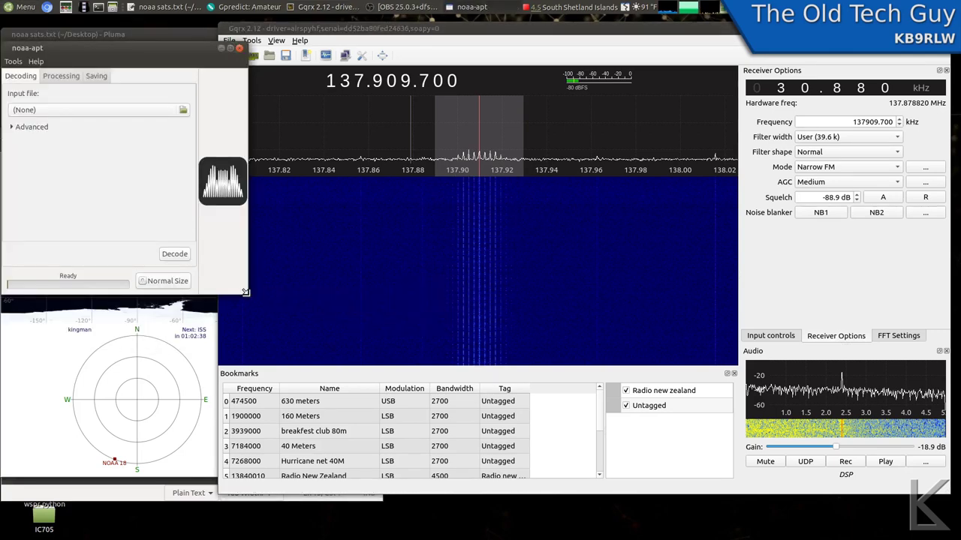
pyautogui.moveTo(245, 292); pyautogui.dragTo(832, 443)
pyautogui.moveTo(416, 51); pyautogui.dragTo(504, 49)
pyautogui.click(270, 107)
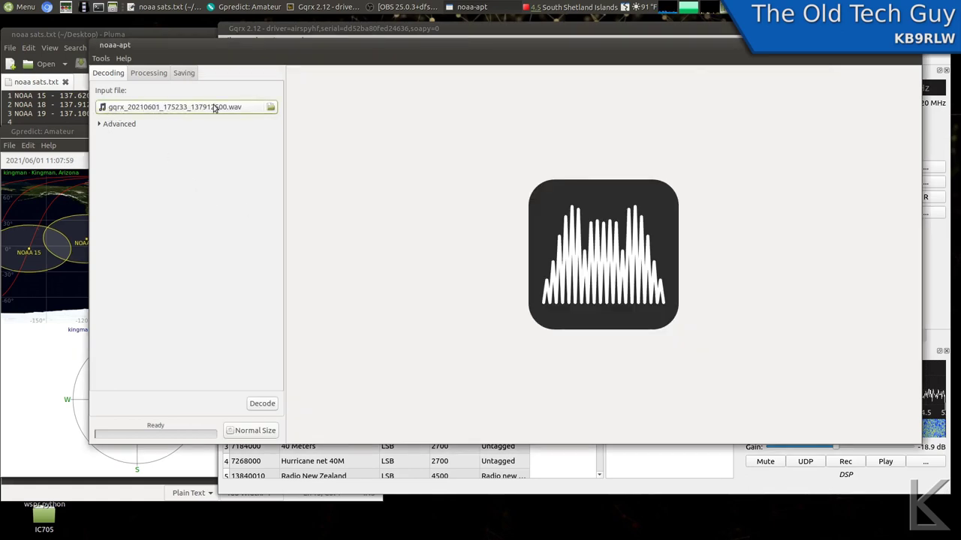
# Decode the recording and process the image with 98 percent contrast and automatic rotation from orbit.
pyautogui.click(267, 404)
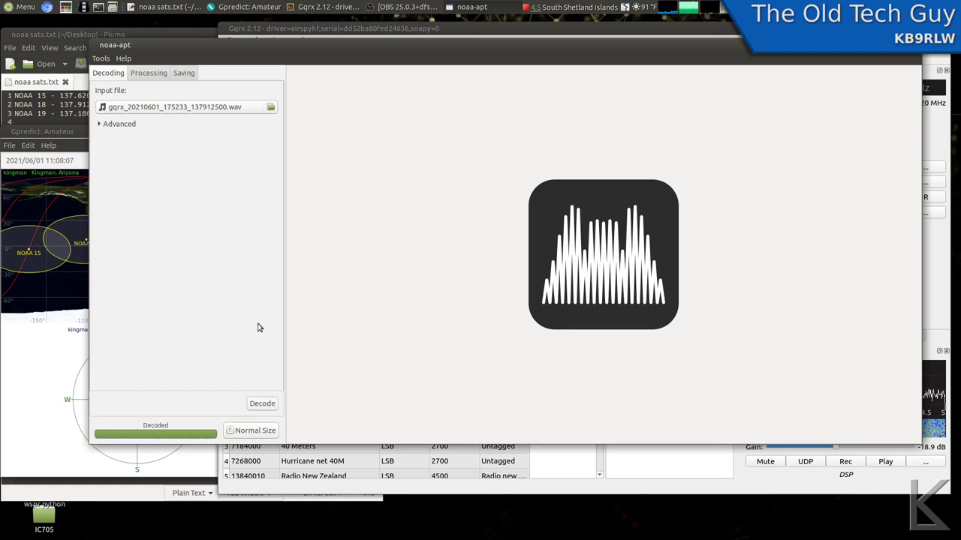
pyautogui.click(152, 76)
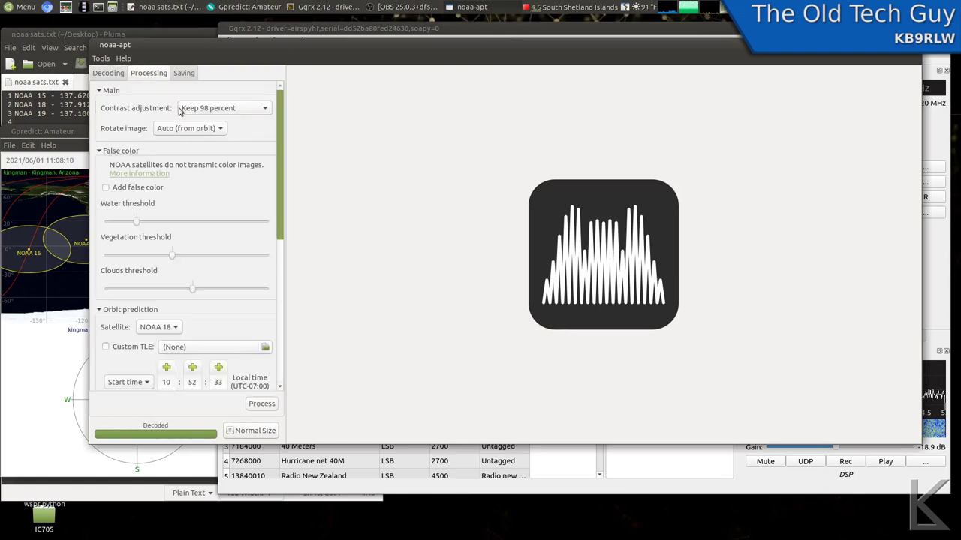
pyautogui.click(253, 406)
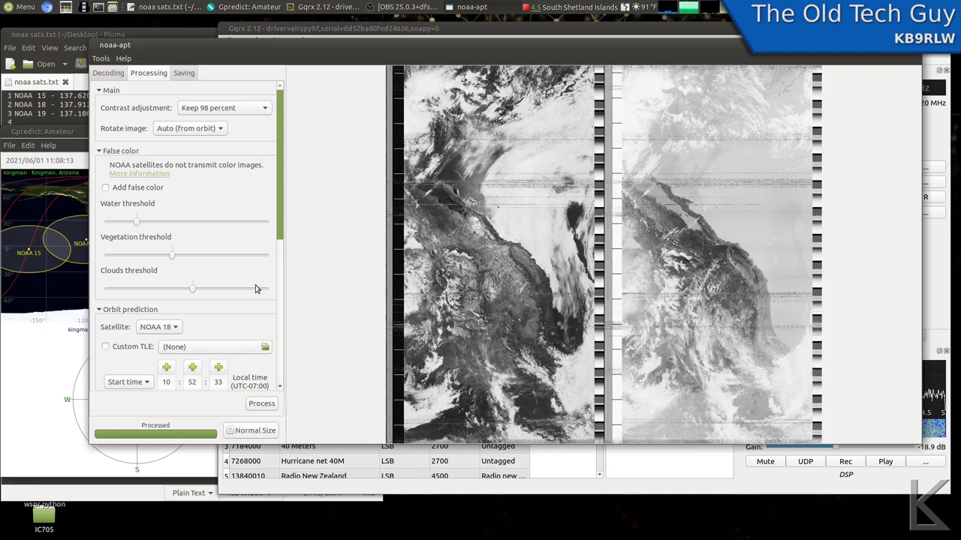
# Enable the map overlay and reprocess the satellite image.
pyautogui.scroll(-5, 129, 323)
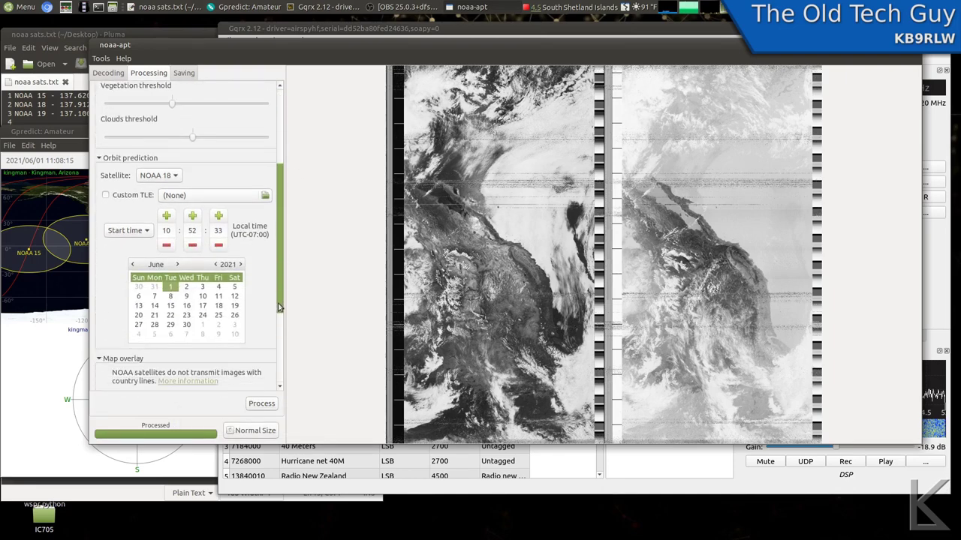
pyautogui.click(106, 307)
pyautogui.click(256, 405)
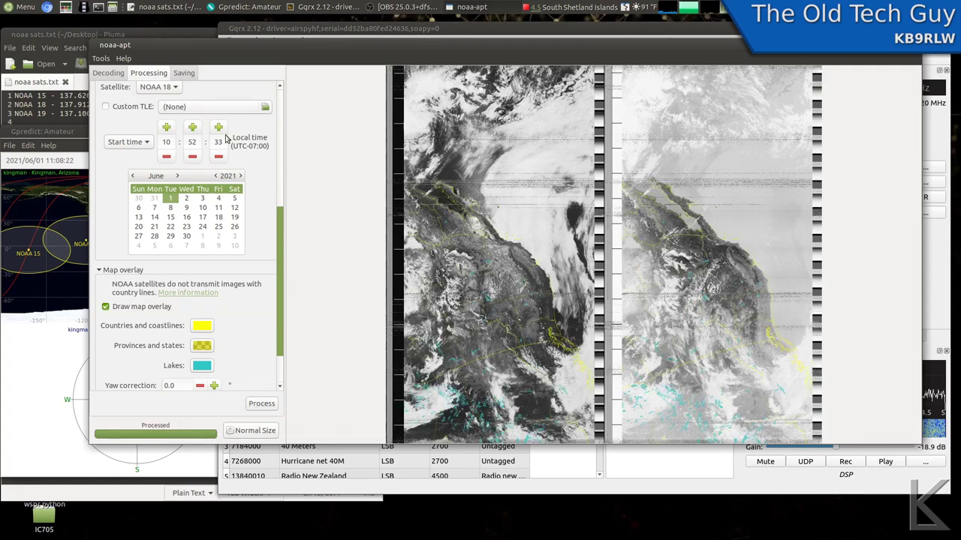
# Set image rotation to No and reprocess the satellite image.
pyautogui.moveTo(280, 220); pyautogui.dragTo(277, 89)
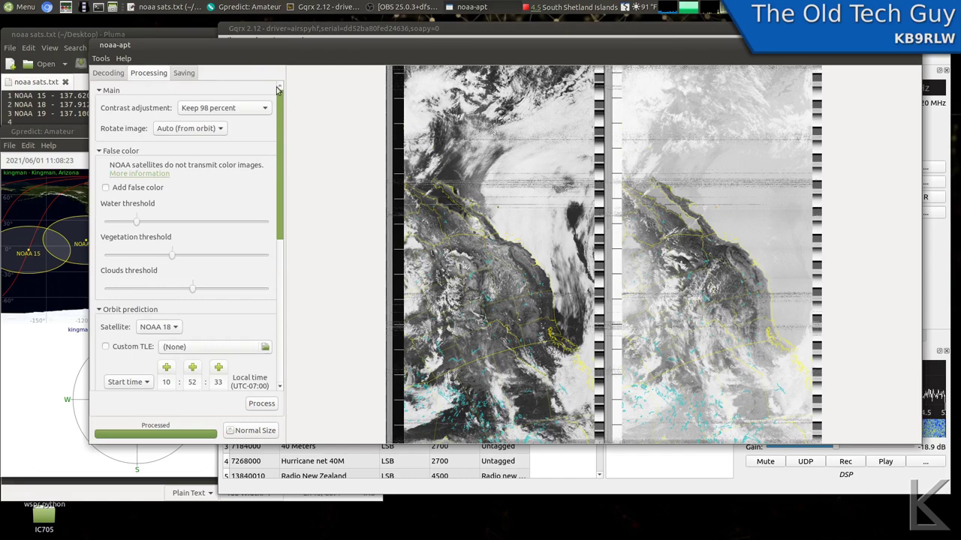
pyautogui.click(198, 128)
pyautogui.click(195, 138)
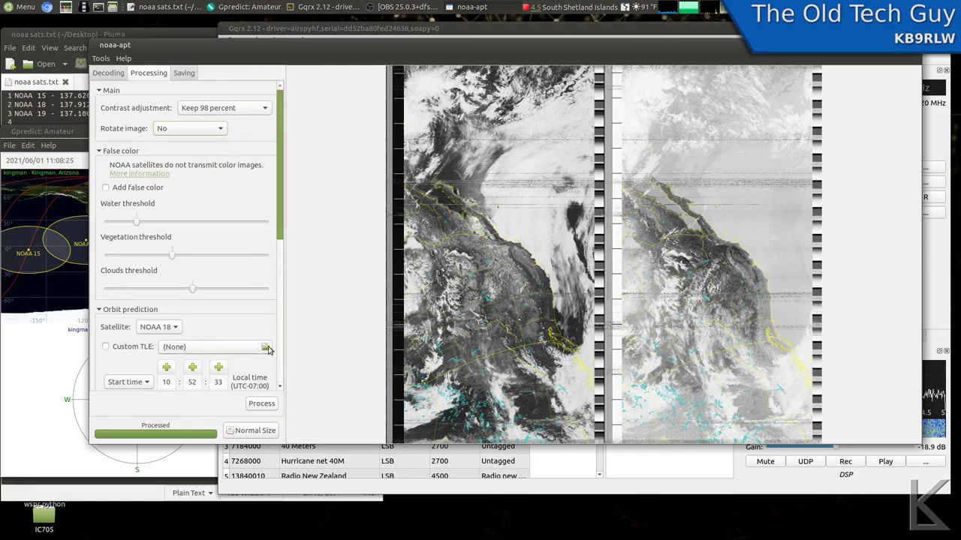
pyautogui.click(261, 404)
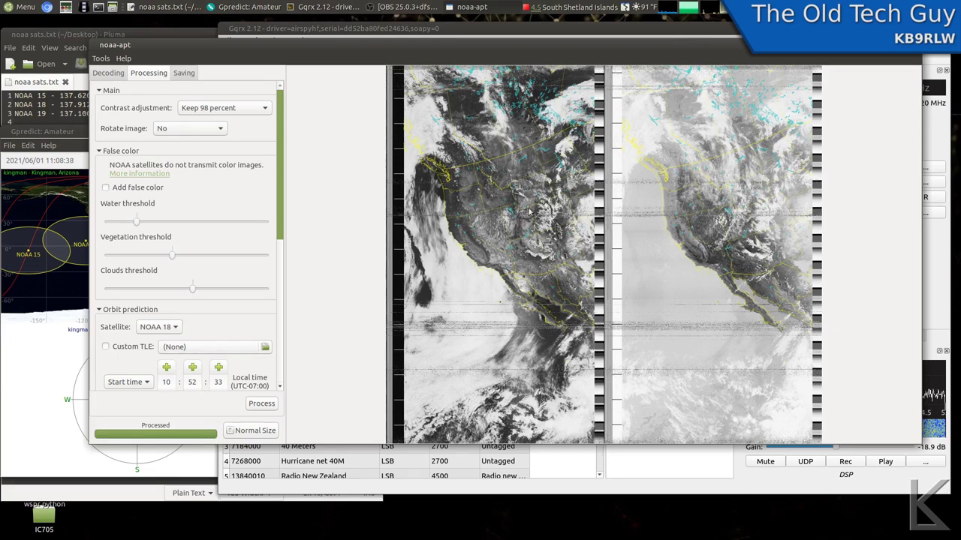
# Examine the processed image at normal size from western Canada down to Baja California.
pyautogui.click(275, 433)
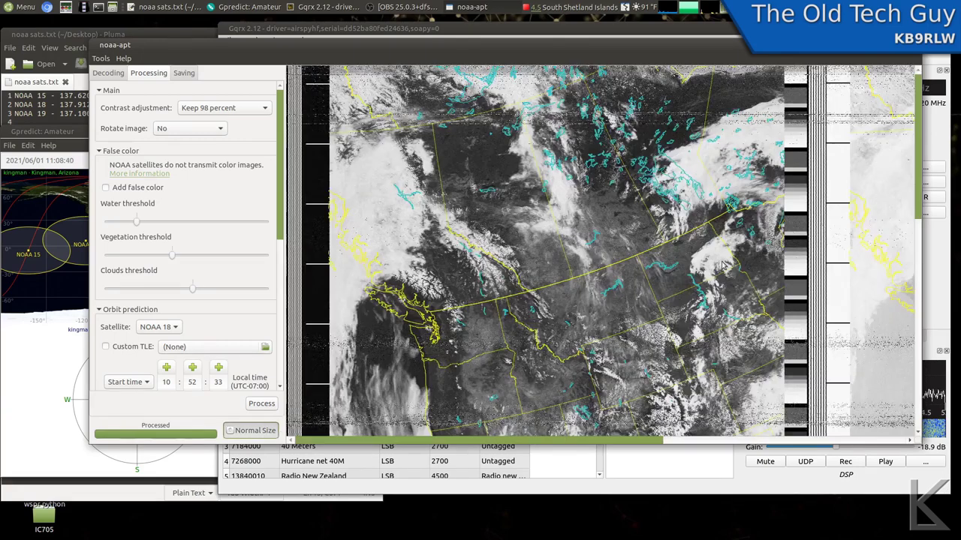
pyautogui.moveTo(922, 185); pyautogui.dragTo(916, 295)
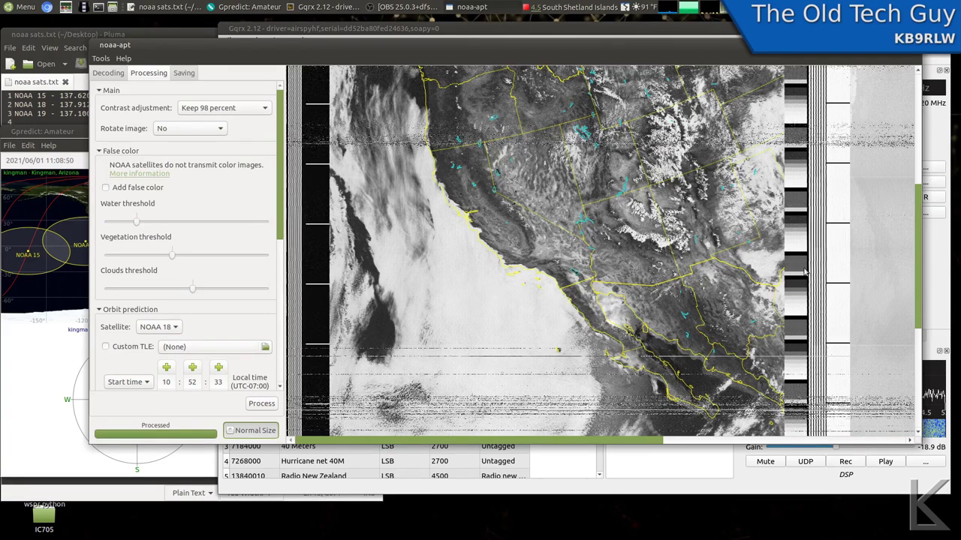
pyautogui.click(271, 433)
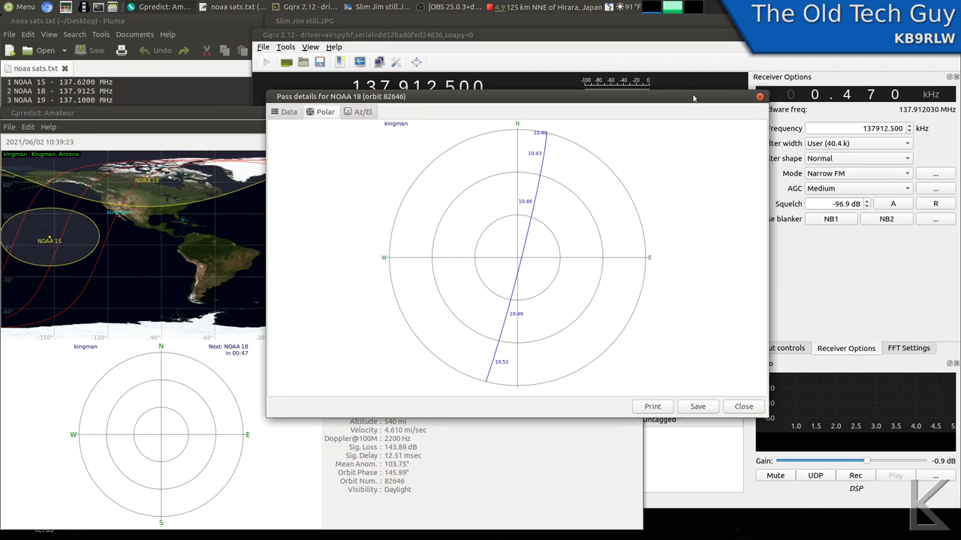
# Close the pass details for NOAA 18 and bring up the antenna photo Slim Jim still.JPG.
pyautogui.moveTo(693, 98)
pyautogui.mouseDown()
pyautogui.moveTo(650, 97)
pyautogui.moveTo(693, 97)
pyautogui.mouseUp()
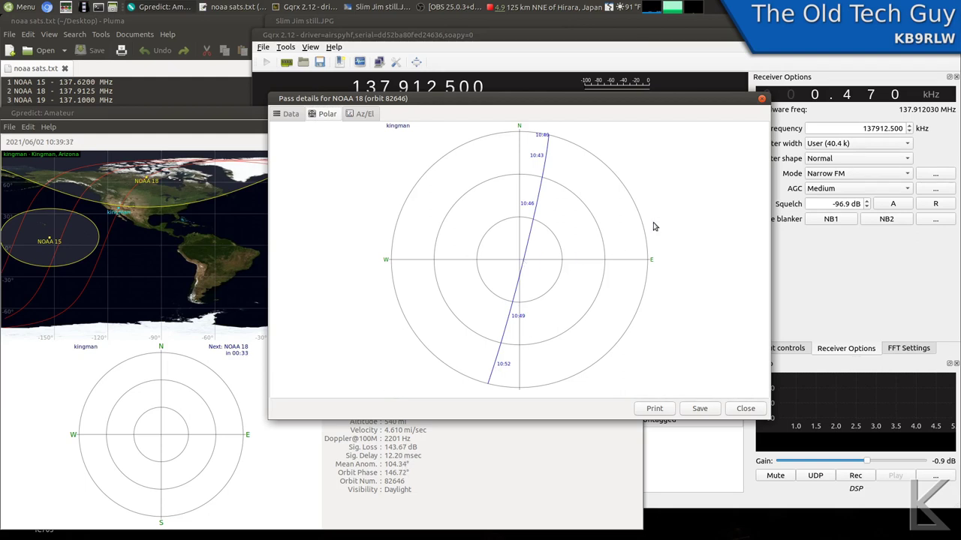
pyautogui.click(745, 409)
pyautogui.click(587, 22)
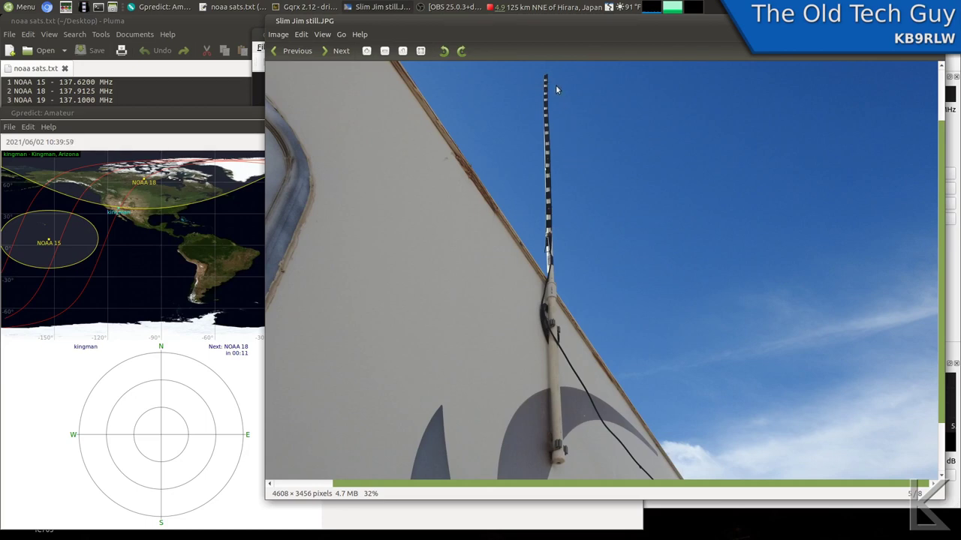
# Close the antenna photo, switch to Gqrx and start reception with the audio gain at -29.5 dB.
pyautogui.hotkey('ctrl', 'w')
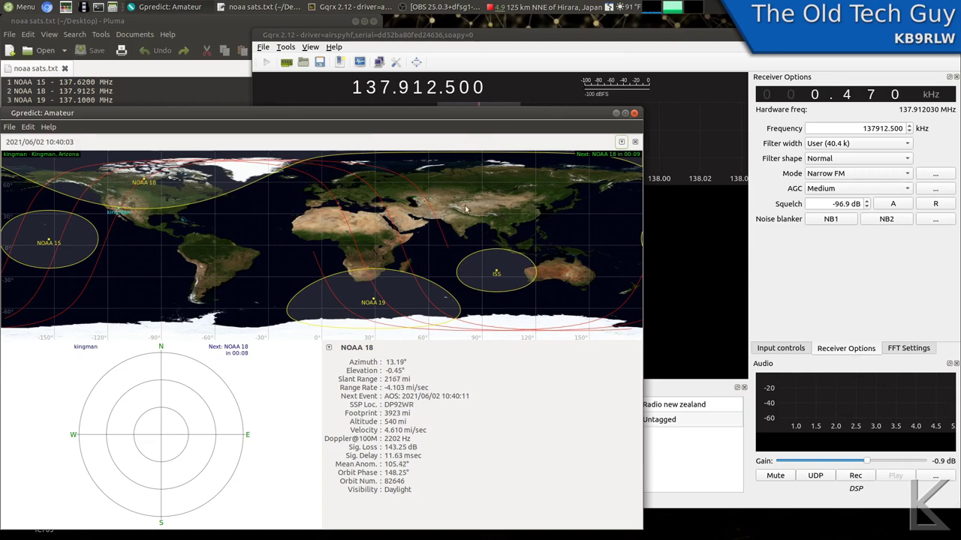
pyautogui.click(613, 39)
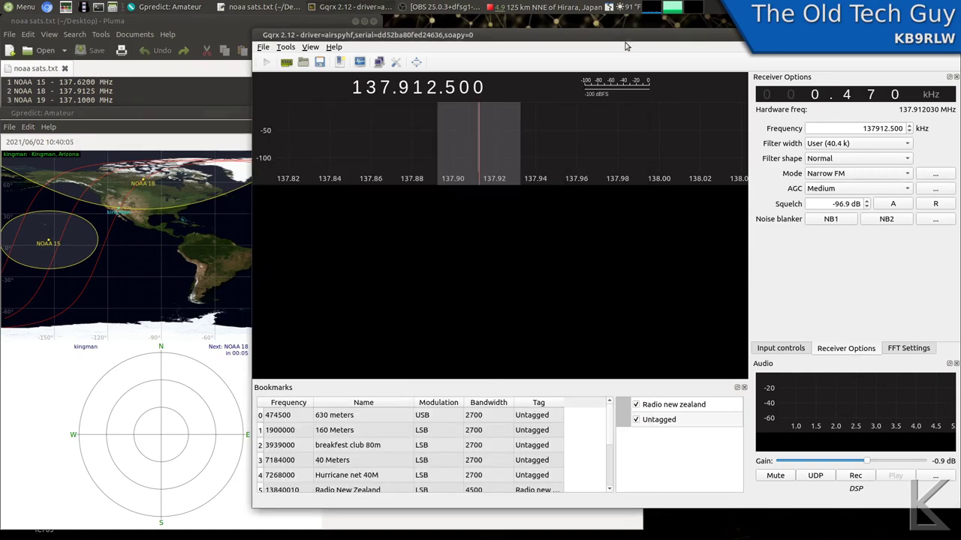
pyautogui.moveTo(870, 465); pyautogui.dragTo(826, 467)
pyautogui.click(267, 64)
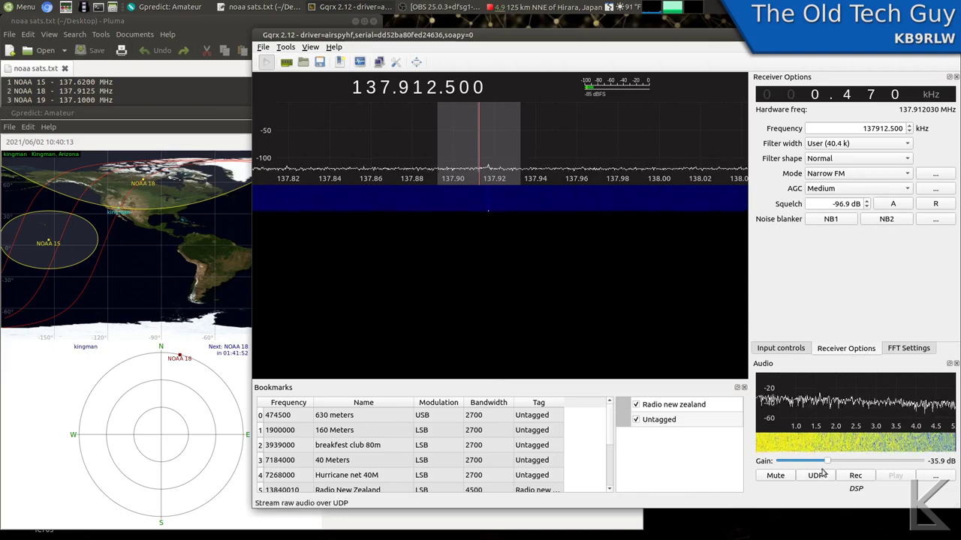
pyautogui.moveTo(827, 465); pyautogui.dragTo(834, 466)
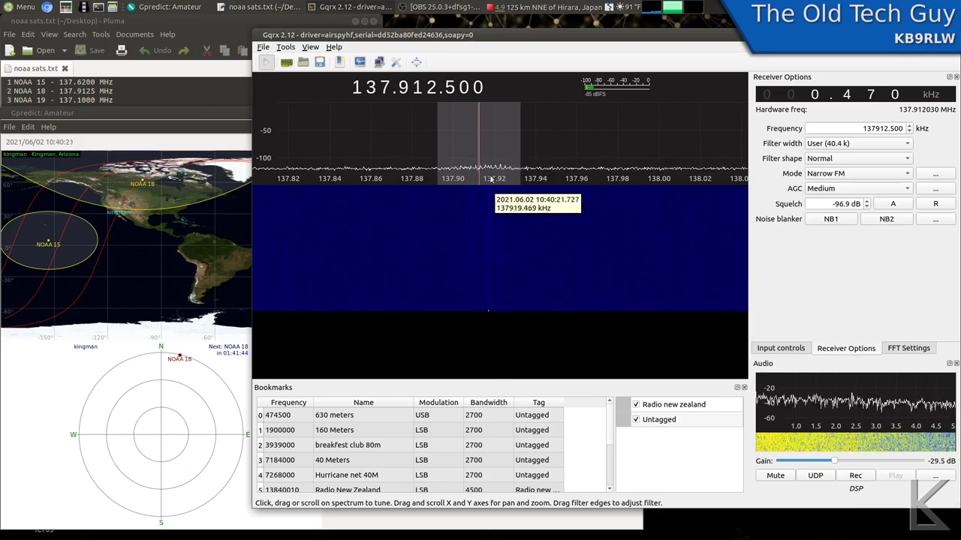
# Tune the receiver to 137914.900 kHz to centre it on the NOAA 18 signal and raise the audio gain to -16.6 dB.
pyautogui.click(480, 137)
pyautogui.moveTo(481, 137); pyautogui.dragTo(484, 137)
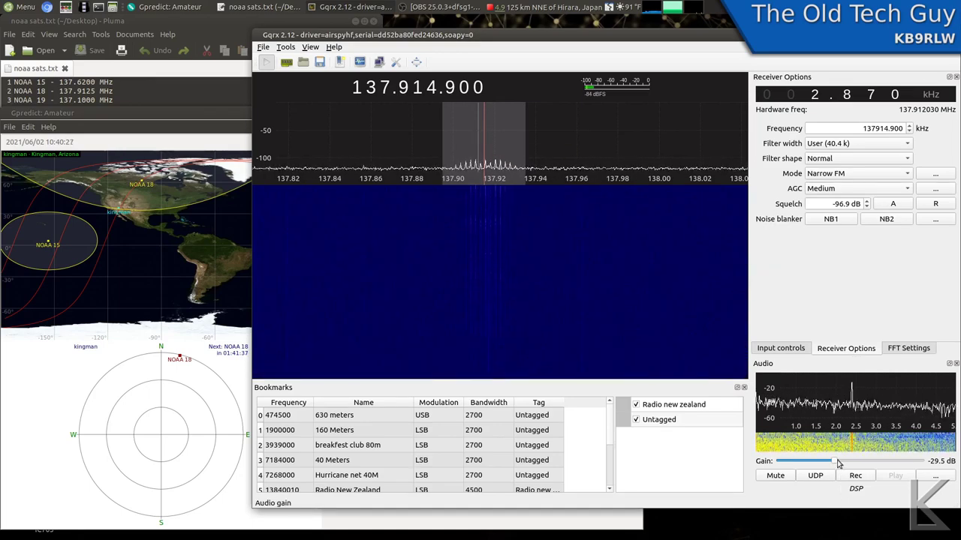
pyautogui.moveTo(834, 461); pyautogui.dragTo(843, 463)
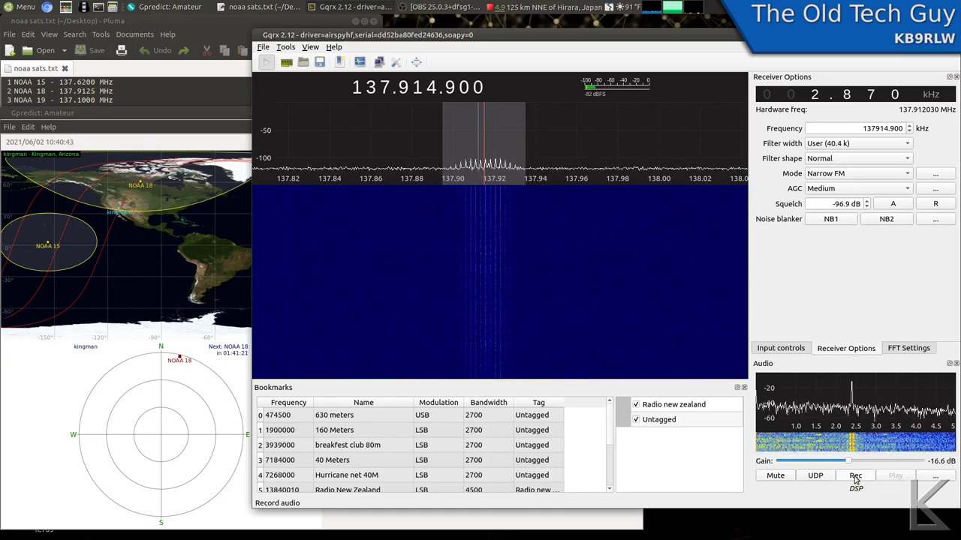
# Start recording the audio of the NOAA 18 pass and adjust the audio gain to -18.0 dB.
pyautogui.click(856, 477)
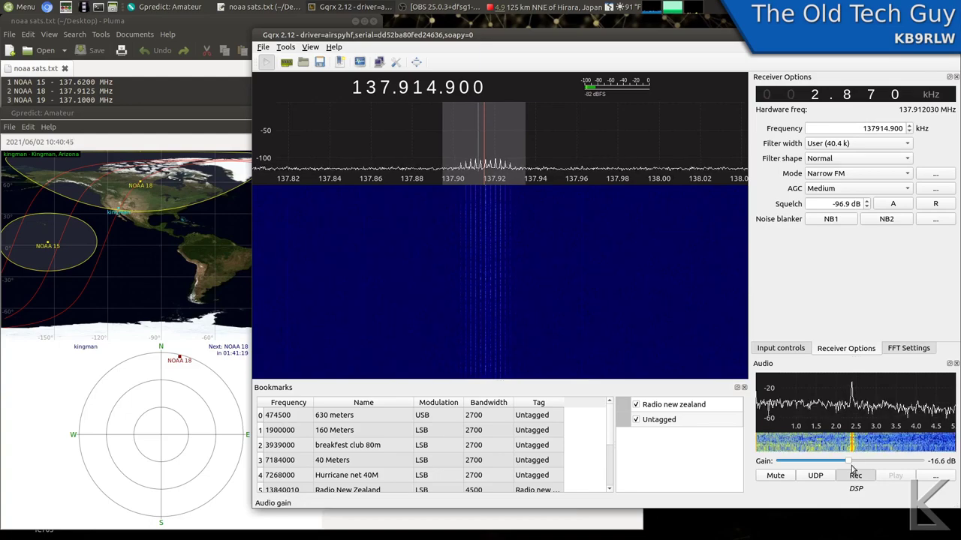
pyautogui.moveTo(851, 466); pyautogui.dragTo(838, 463)
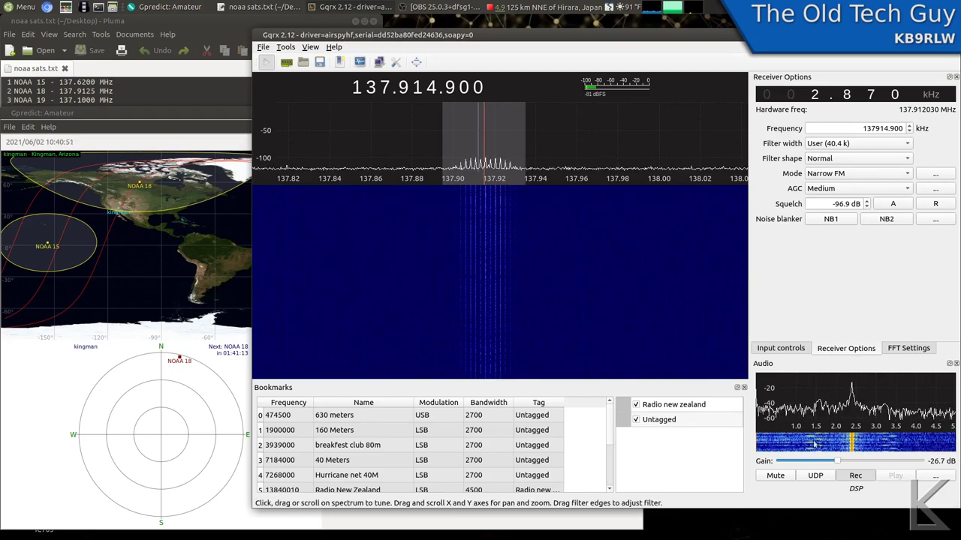
pyautogui.moveTo(836, 464); pyautogui.dragTo(839, 464)
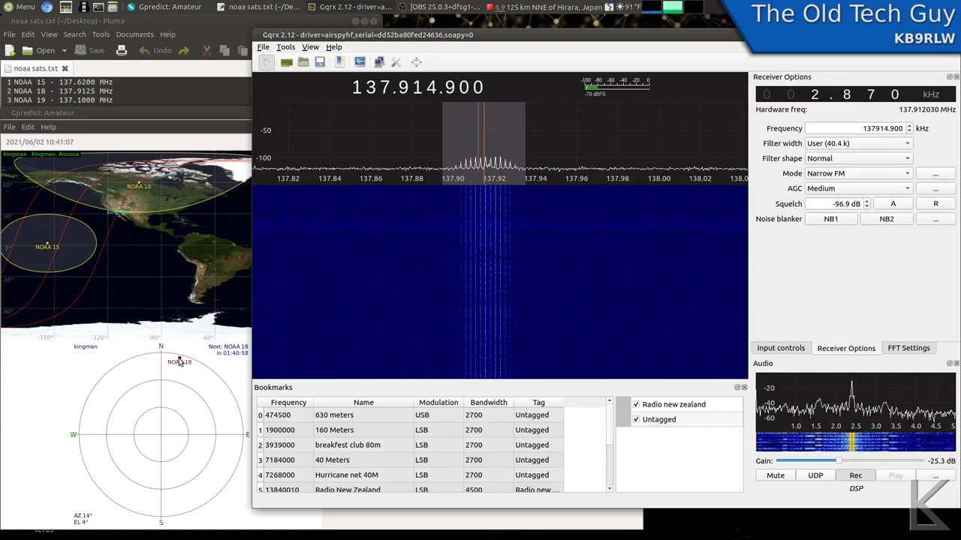
pyautogui.moveTo(179, 362)
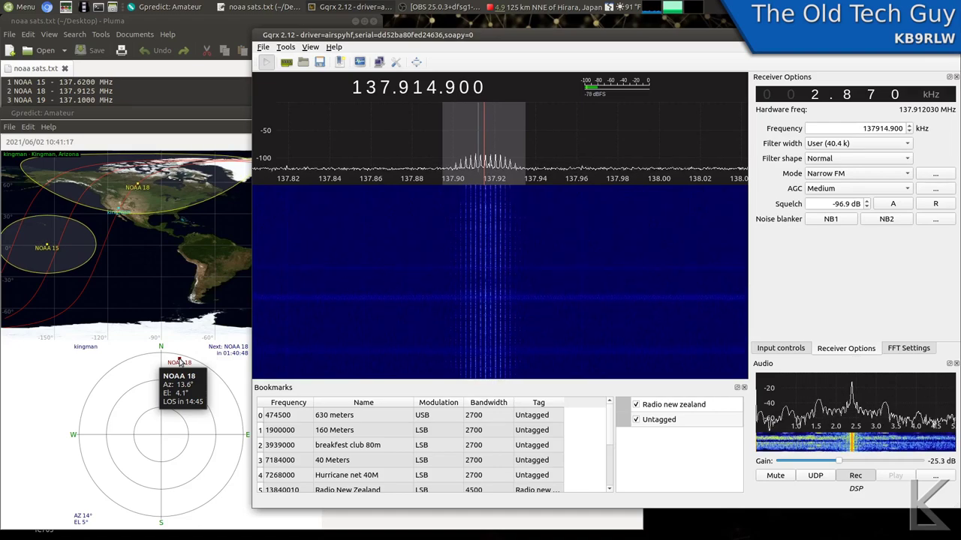
pyautogui.scroll(3, 841, 464)
pyautogui.moveTo(841, 463); pyautogui.dragTo(847, 463)
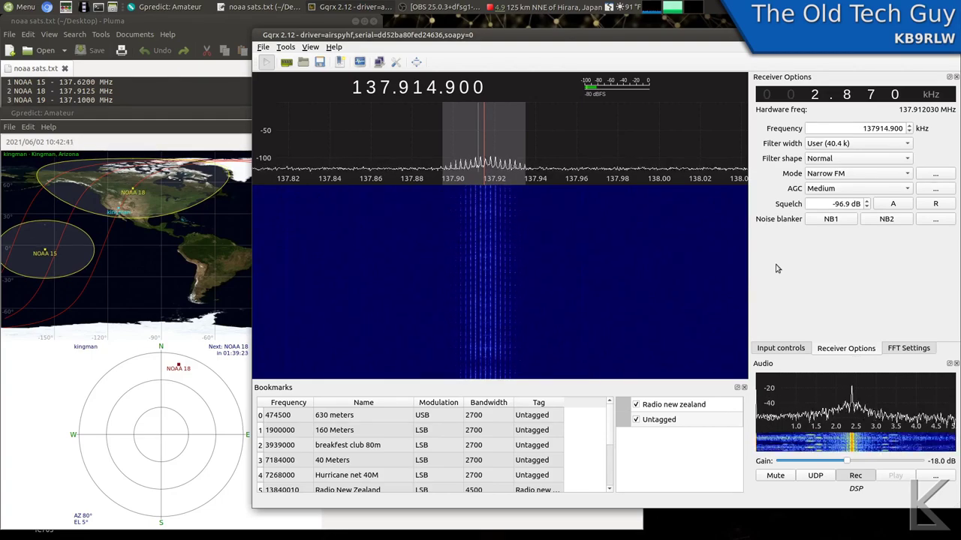
# Retune to 137913.900 kHz and 137909.300 kHz during the pass, and stop the audio recording and reception at its end.
pyautogui.scroll(-1, 526, 146)
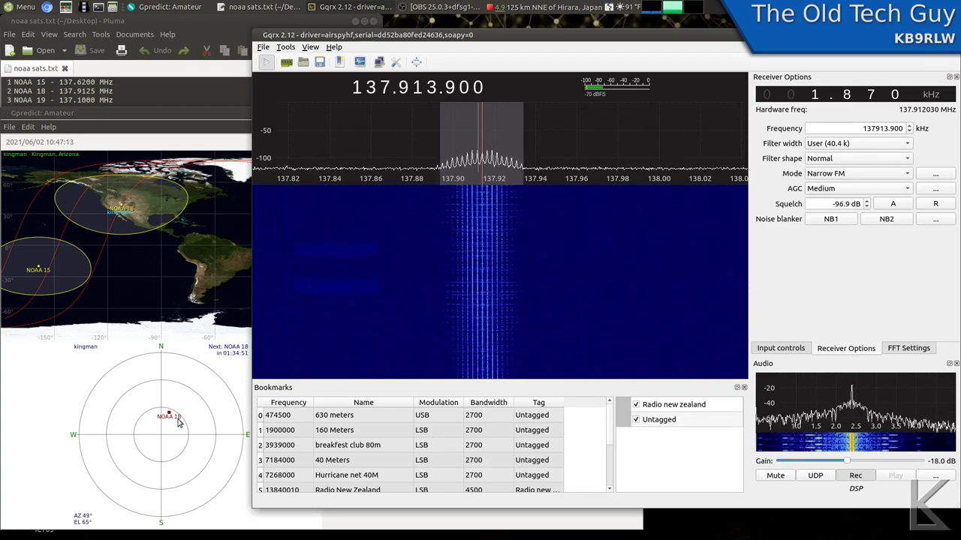
pyautogui.moveTo(169, 417)
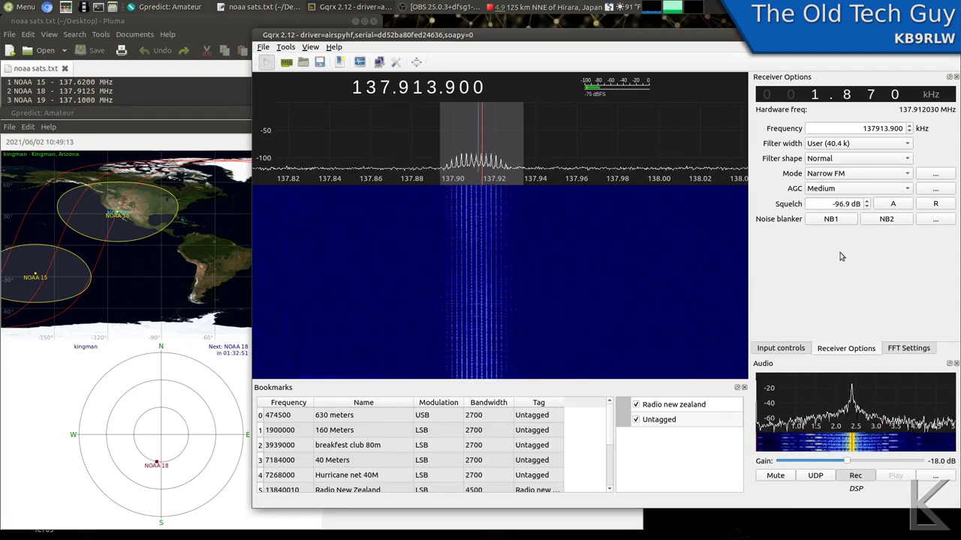
pyautogui.moveTo(481, 124); pyautogui.dragTo(472, 124)
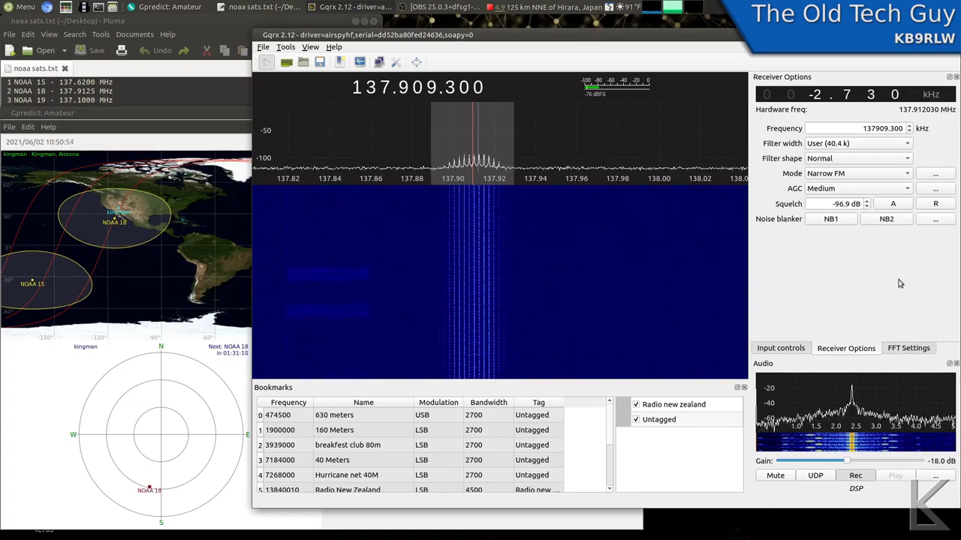
pyautogui.moveTo(147, 500)
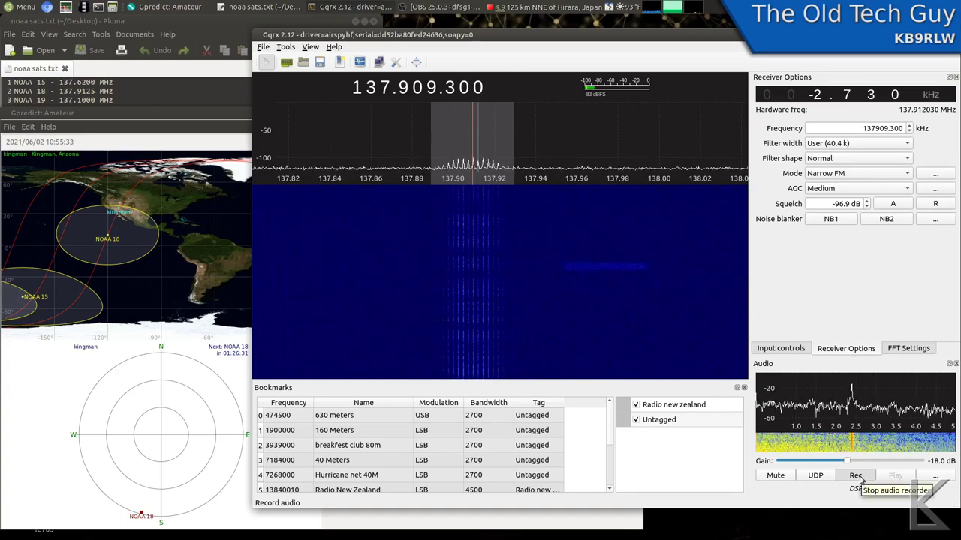
pyautogui.click(861, 480)
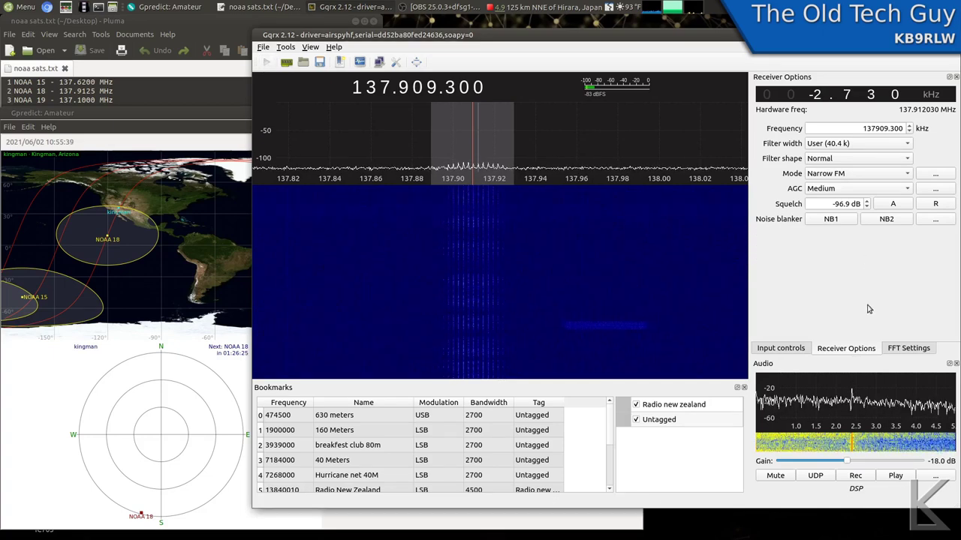
# Launch noaa-apt, enlarge its window and move it towards the middle of the desktop.
pyautogui.press('super')
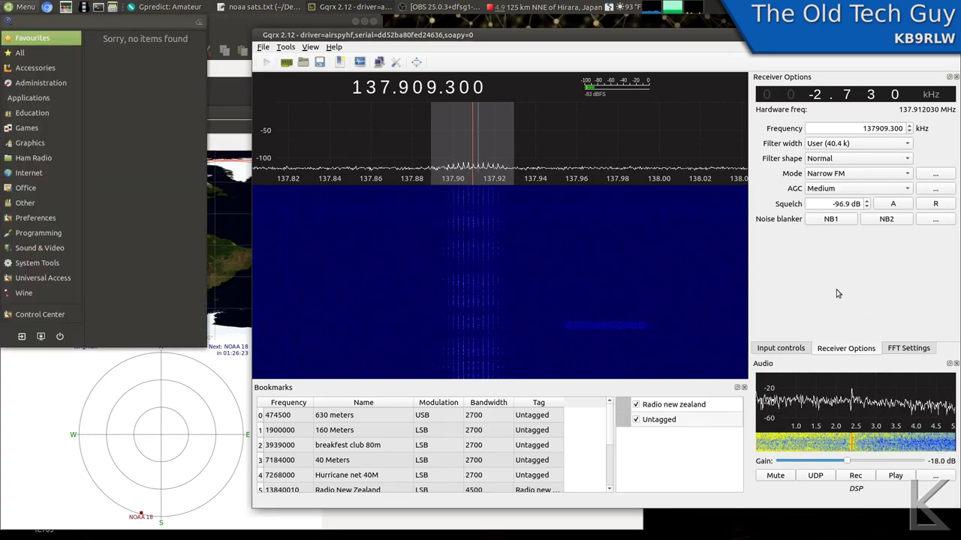
pyautogui.write('noaa')
pyautogui.press('Return')
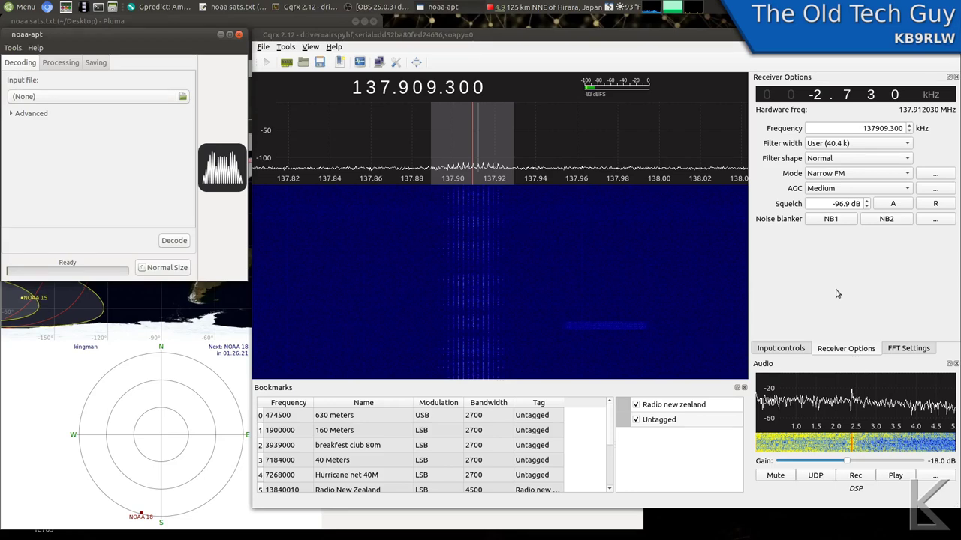
pyautogui.moveTo(248, 276); pyautogui.dragTo(803, 429)
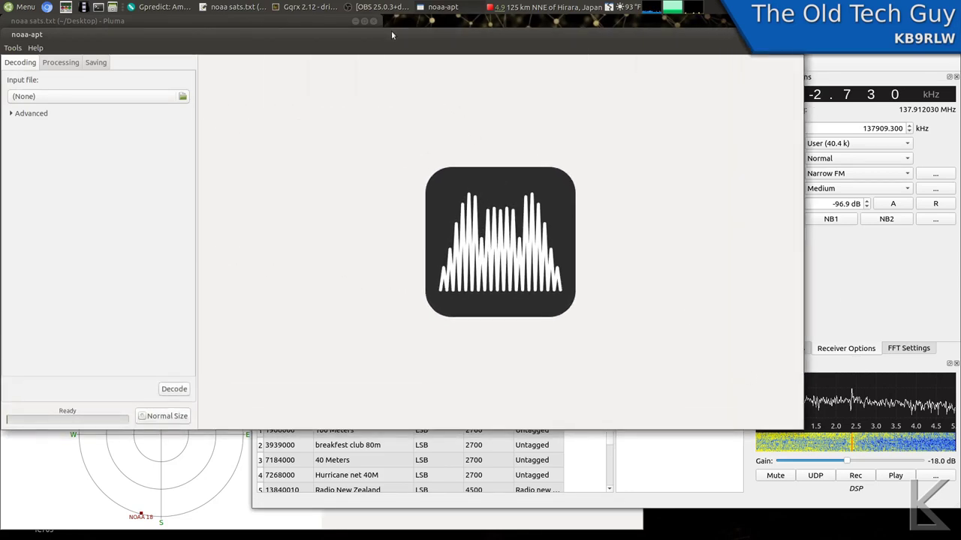
pyautogui.moveTo(391, 30); pyautogui.dragTo(517, 61)
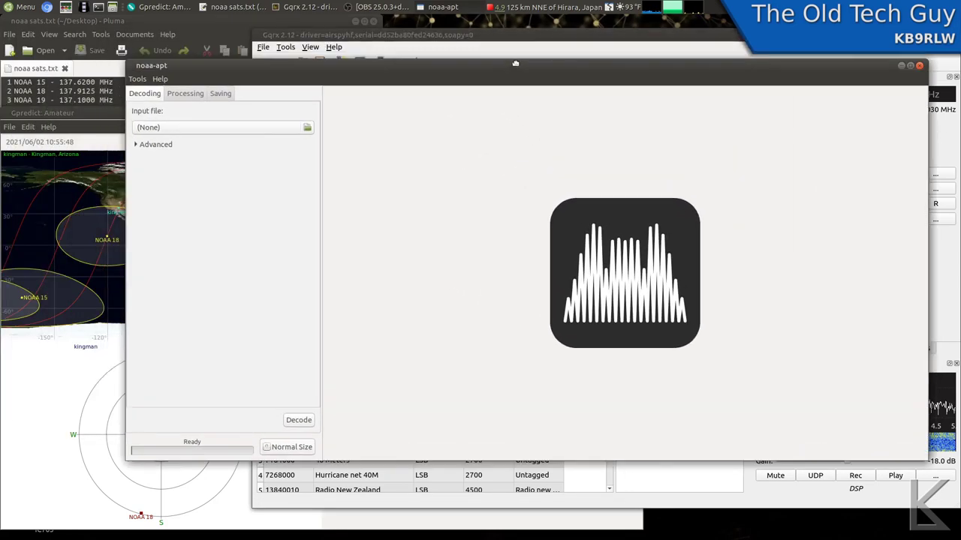
# Decode the recording gqrx_20210602_174044_137914900.wav and process it with automatic rotation for NOAA 18.
pyautogui.click(308, 129)
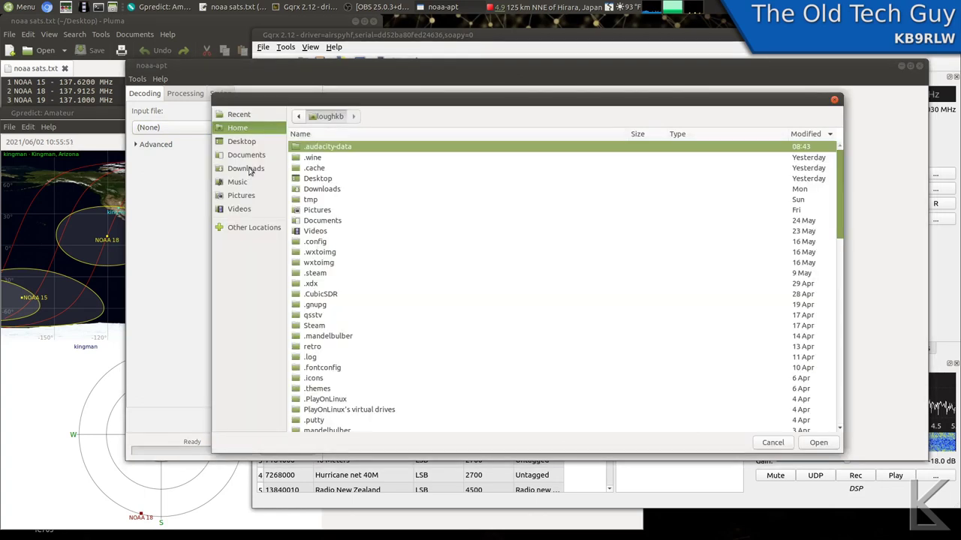
pyautogui.press('Return')
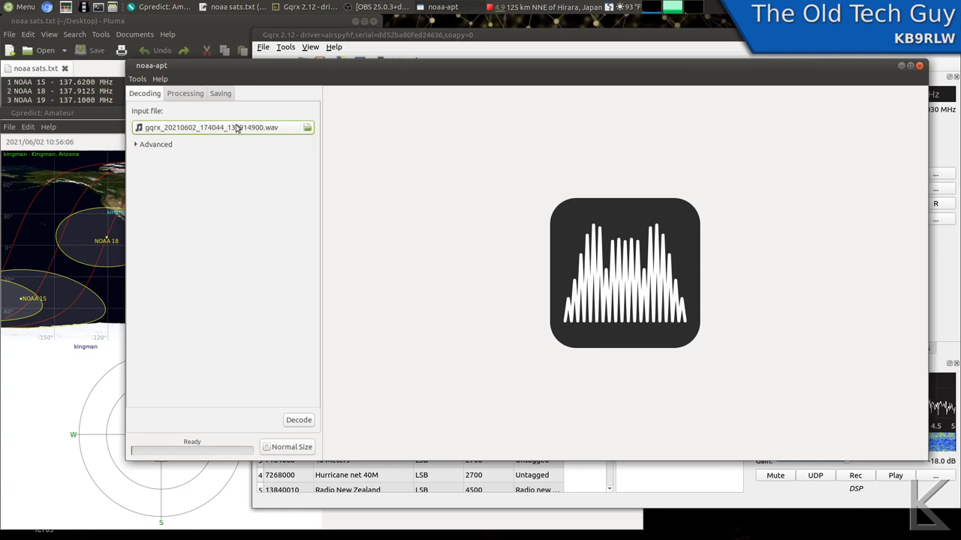
pyautogui.click(297, 420)
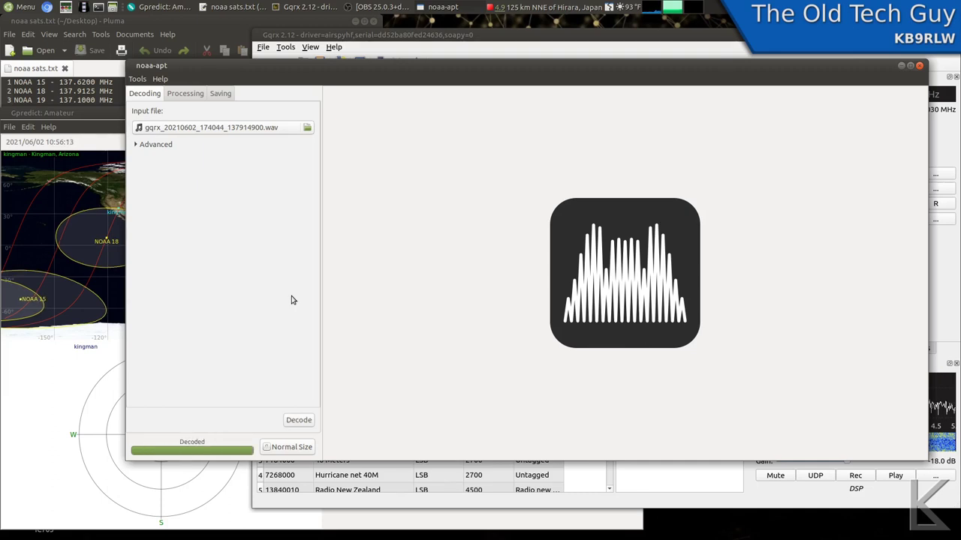
pyautogui.click(184, 95)
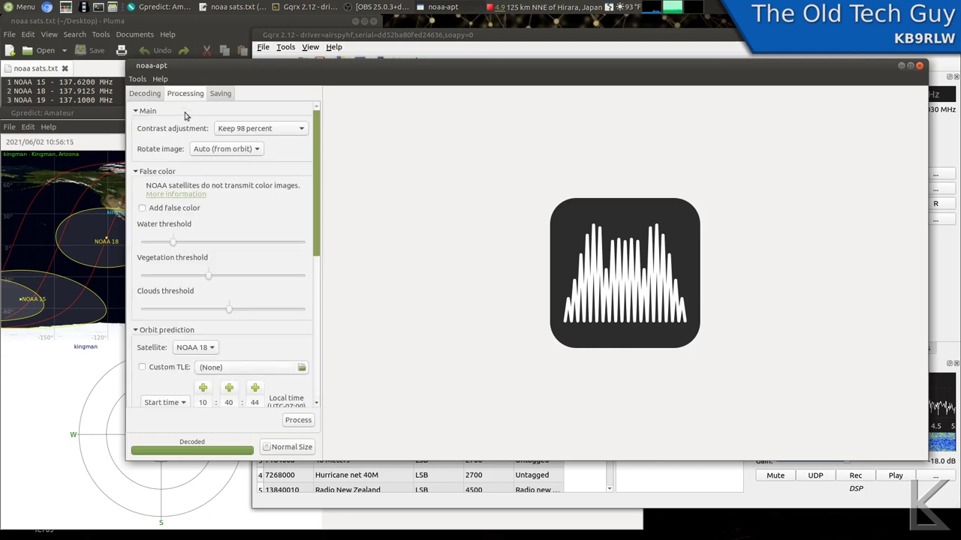
pyautogui.click(293, 423)
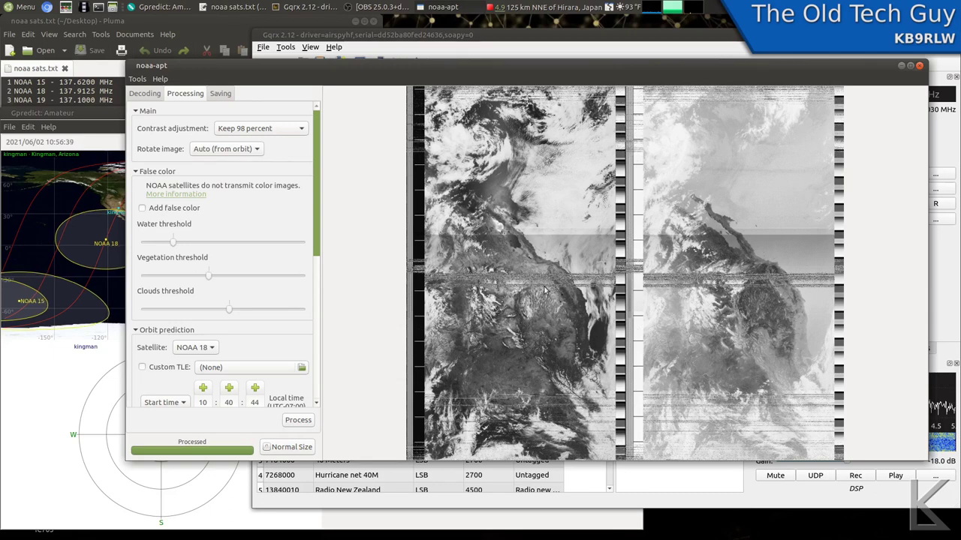
# Turn off image rotation, enable the map overlay and reprocess the satellite image.
pyautogui.click(251, 151)
pyautogui.click(243, 162)
pyautogui.moveTo(318, 253); pyautogui.dragTo(329, 393)
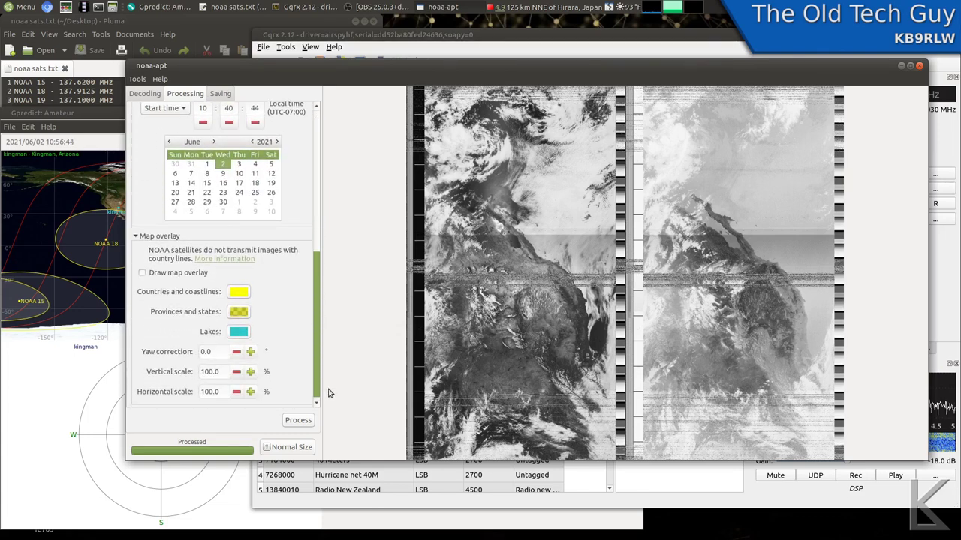
pyautogui.click(141, 272)
pyautogui.click(296, 420)
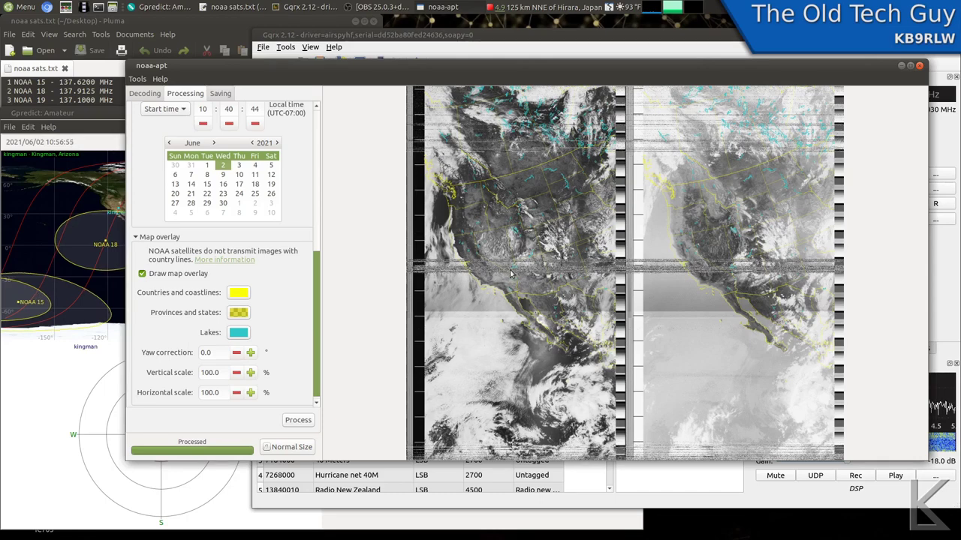
# Examine the map-overlaid image of the western United States and Baja California at normal size, and return to the fitted view.
pyautogui.click(306, 449)
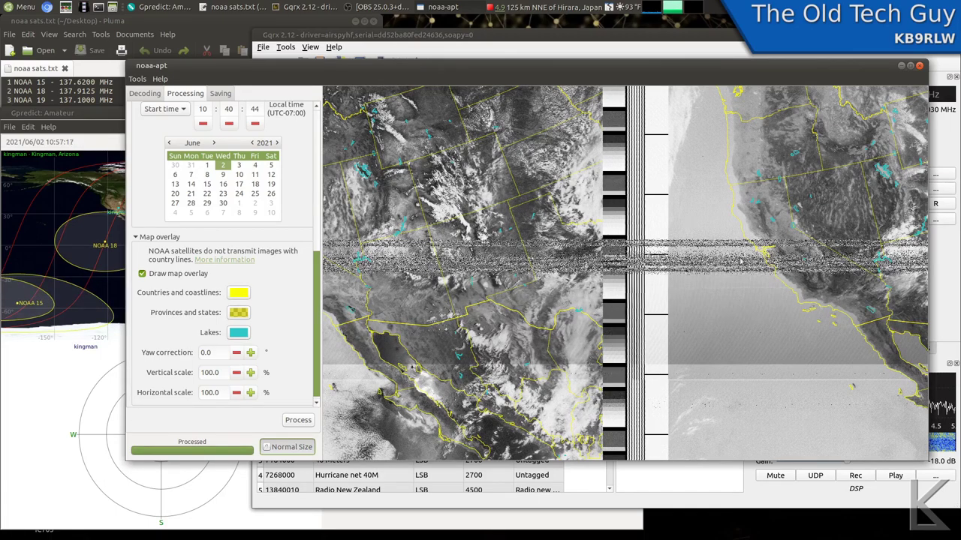
pyautogui.click(298, 421)
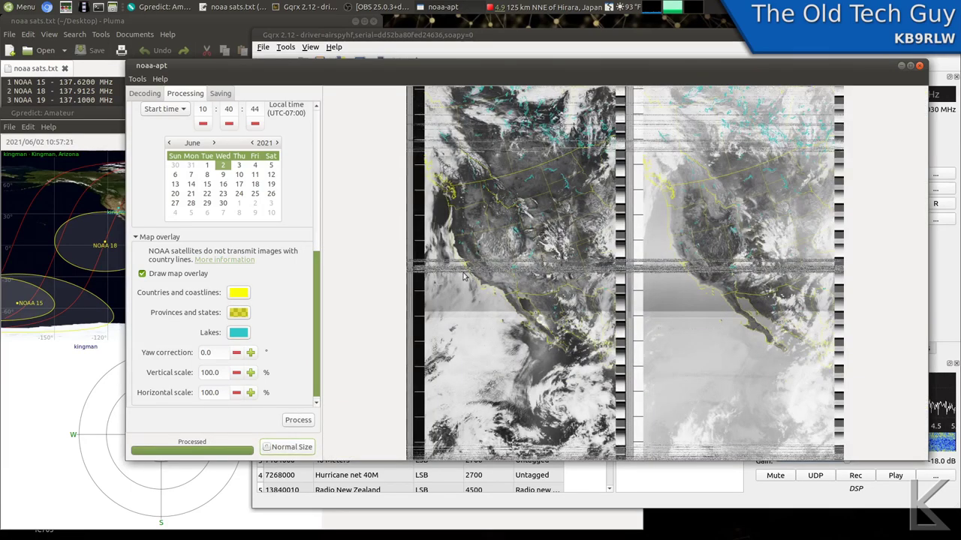